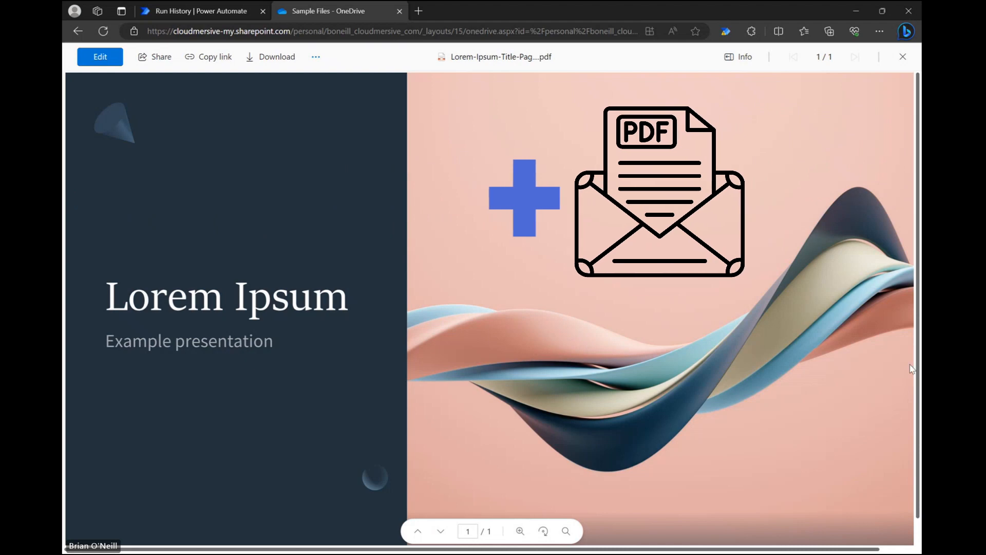
scroll(889, 439, down, 1)
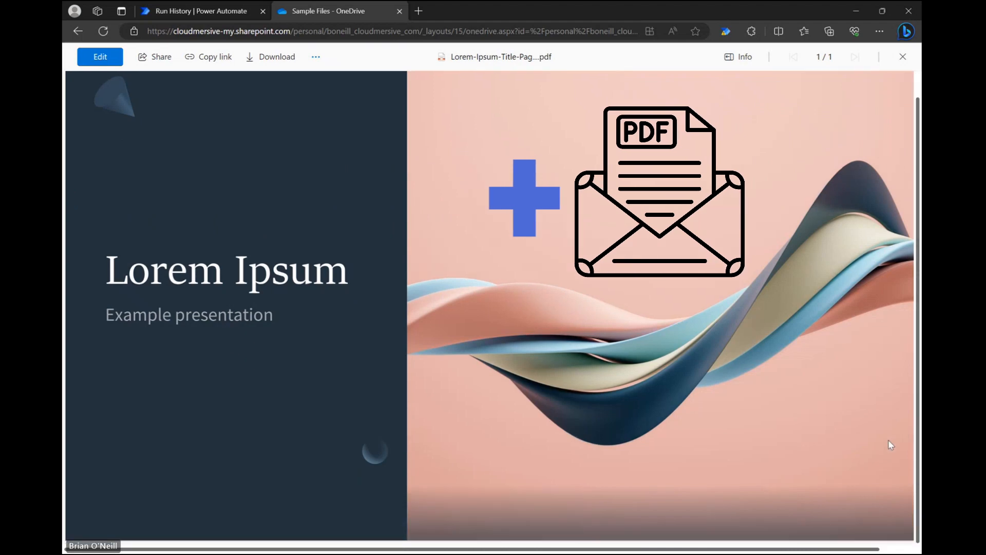
scroll(889, 440, up, 1)
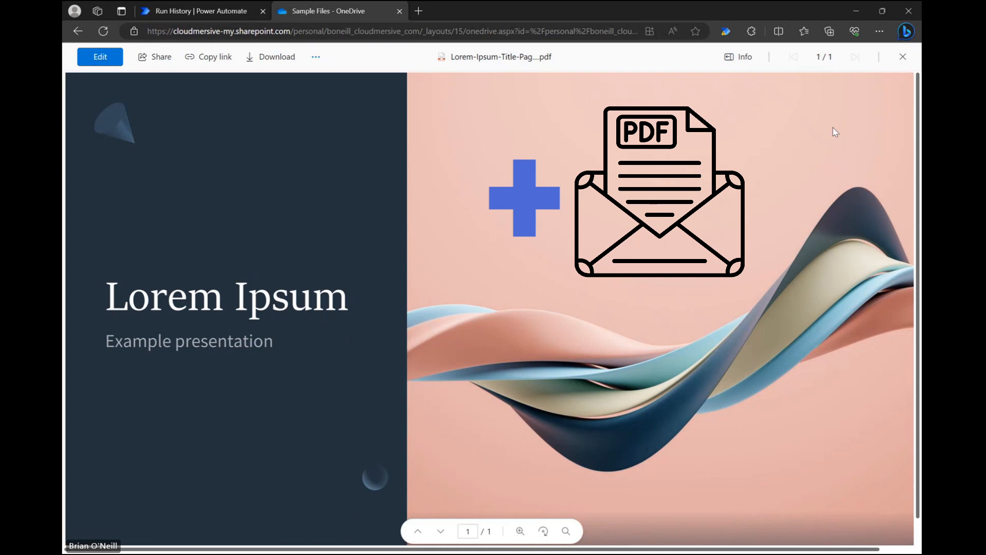
scroll(812, 379, down, 1)
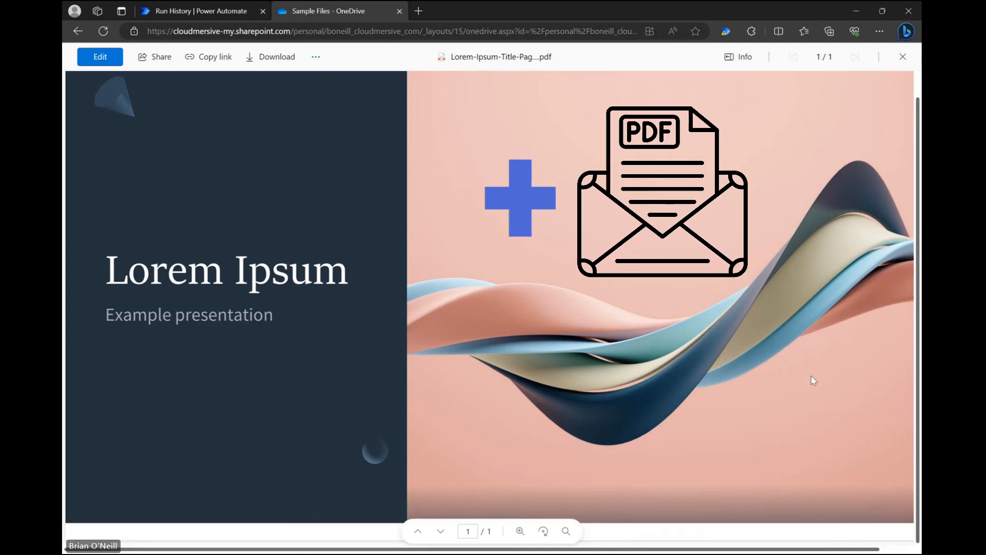
scroll(812, 379, up, 1)
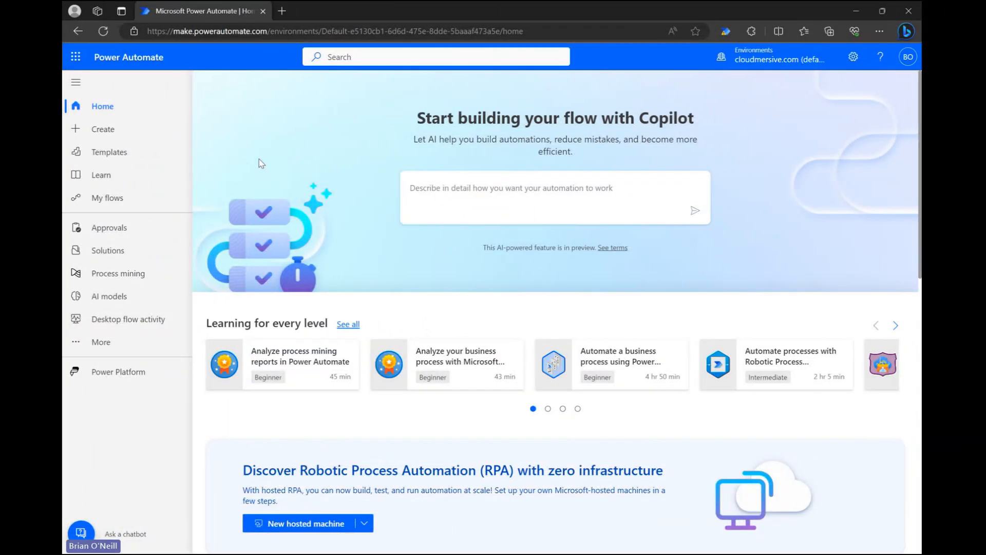
Step: Create an automated cloud flow with the Office 365 Outlook trigger "When a new email arrives (V3)"
click(122, 129)
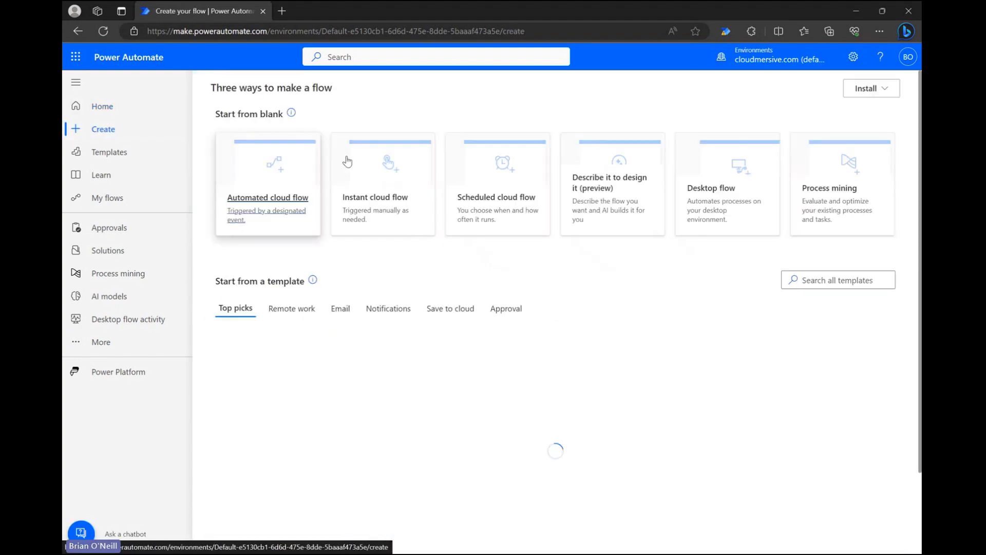
click(272, 203)
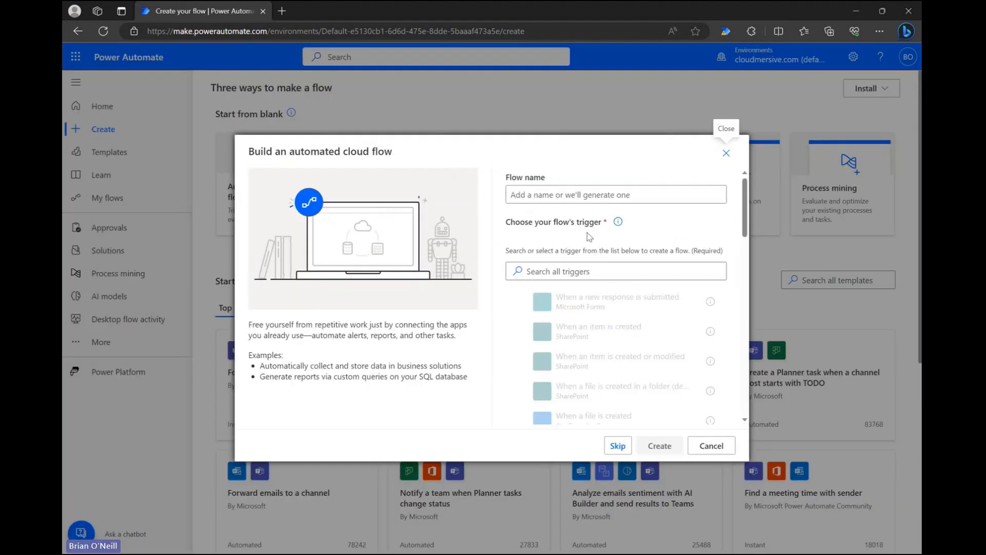
click(626, 269)
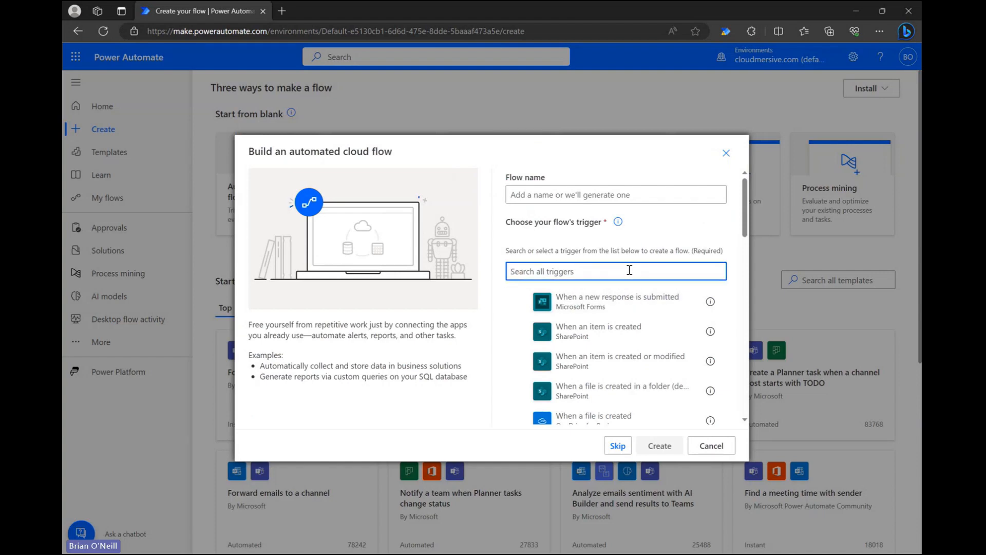
text(when a new email arrives)
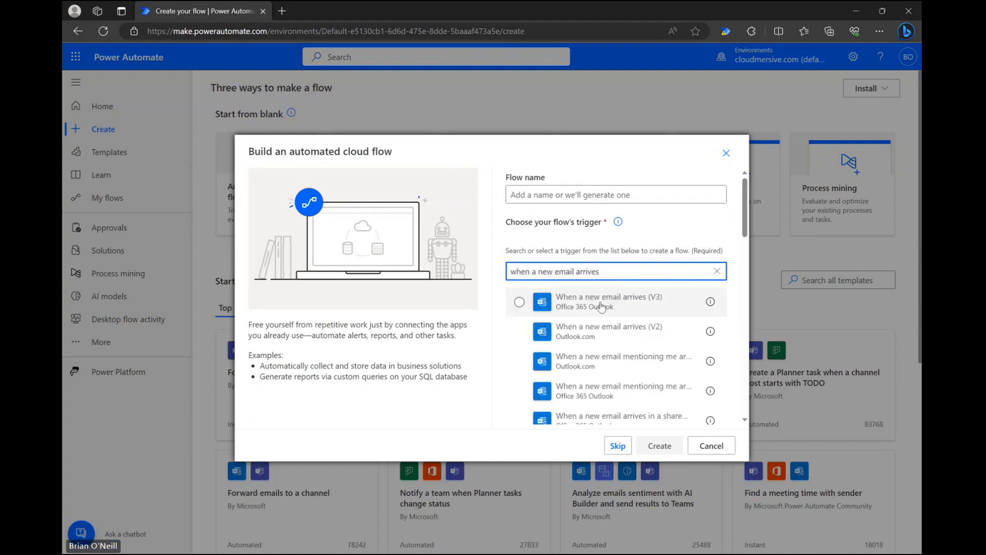
click(617, 299)
click(665, 446)
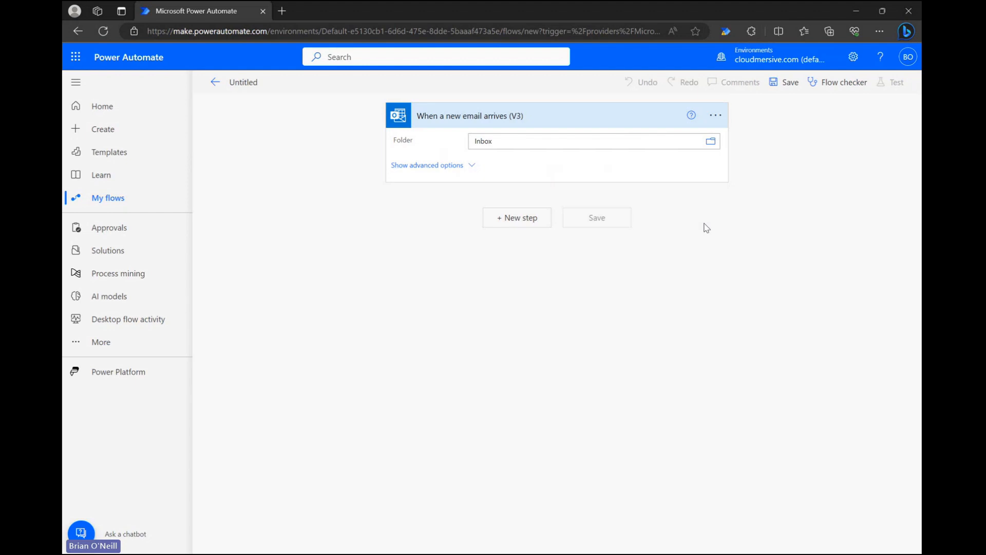
Step: Add the Office 365 Outlook action Get Attachment (V2) after the email trigger
click(517, 220)
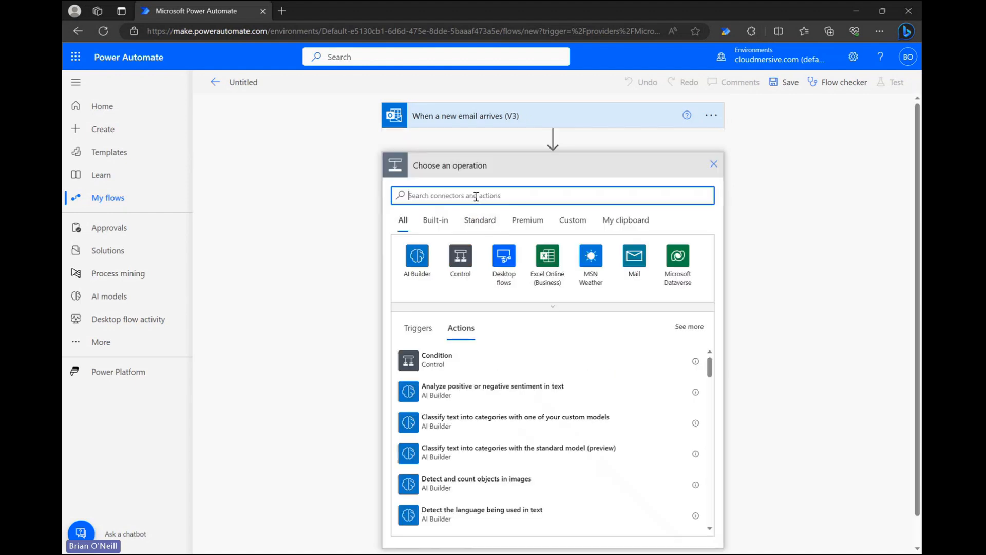
text(get attachment)
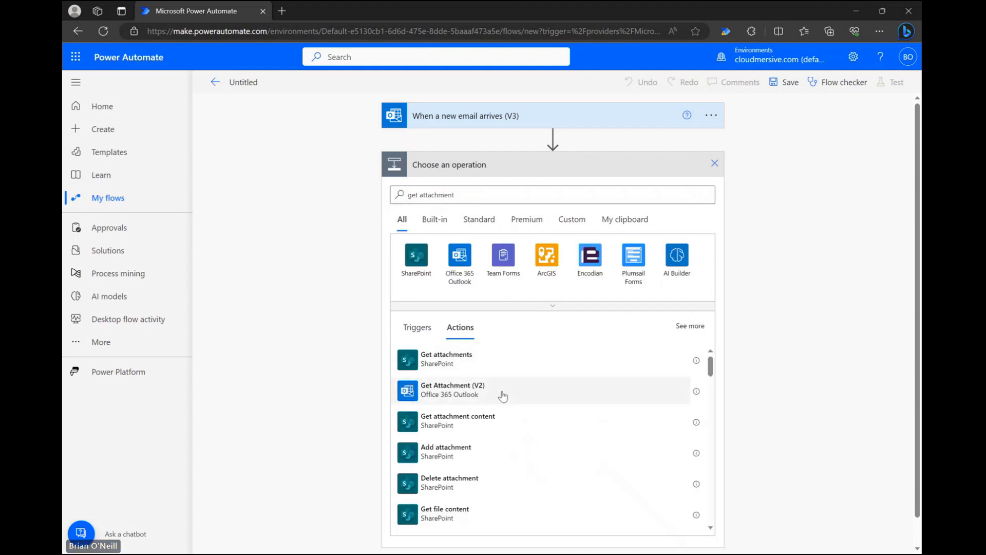
click(521, 394)
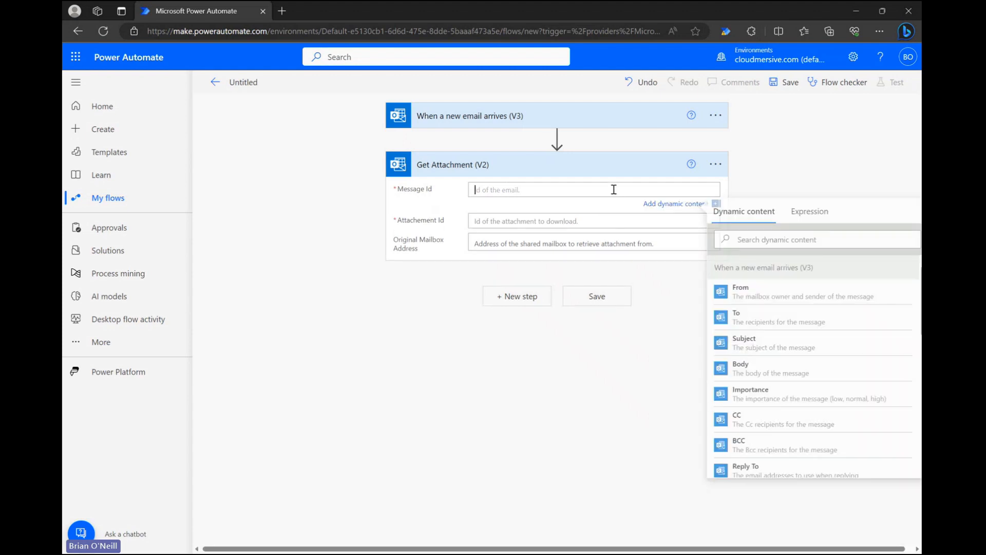
Step: Fill the Get Attachment action's message ID with Message Id and its attachment ID with Attachments Attachment Id from the email trigger
scroll(848, 403, down, 3)
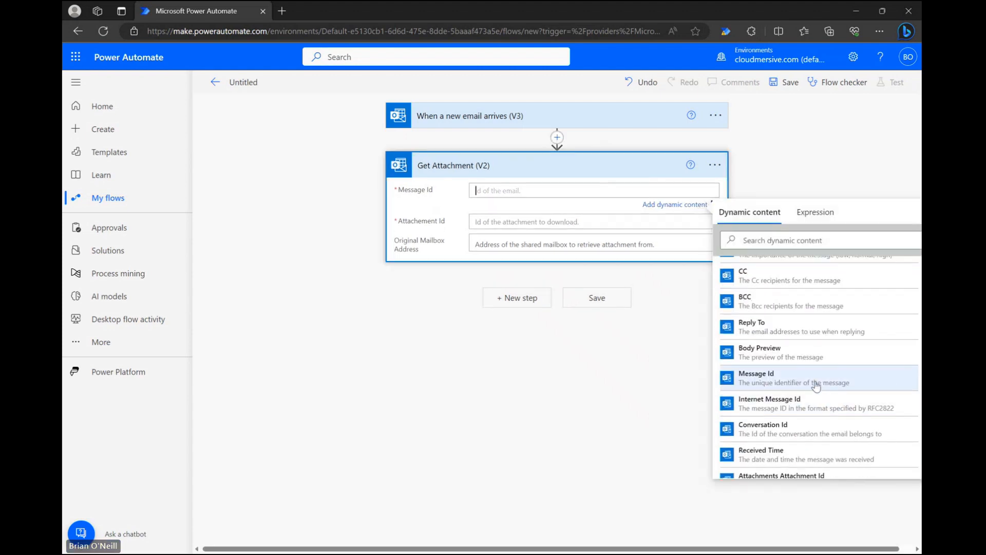
click(847, 378)
click(840, 151)
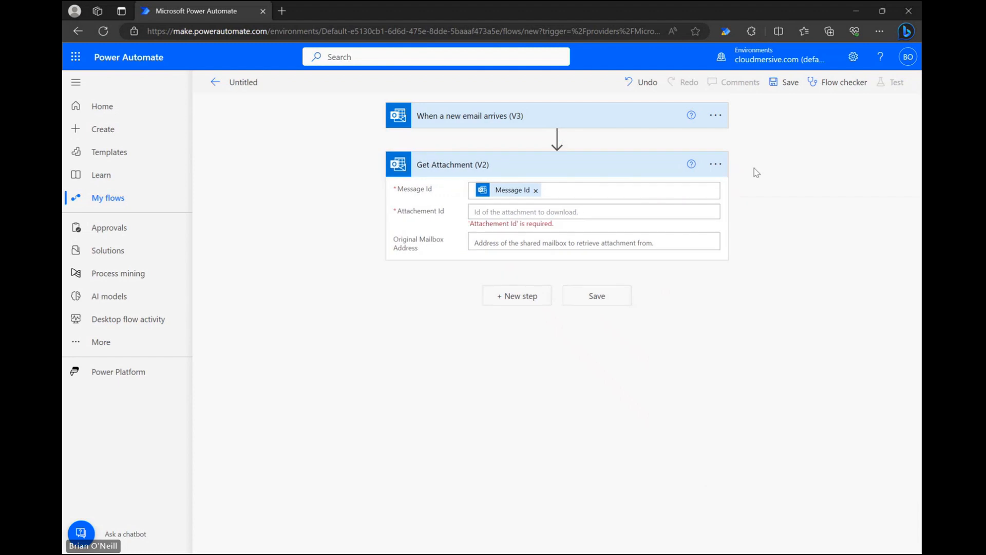
click(595, 211)
scroll(810, 429, down, 3)
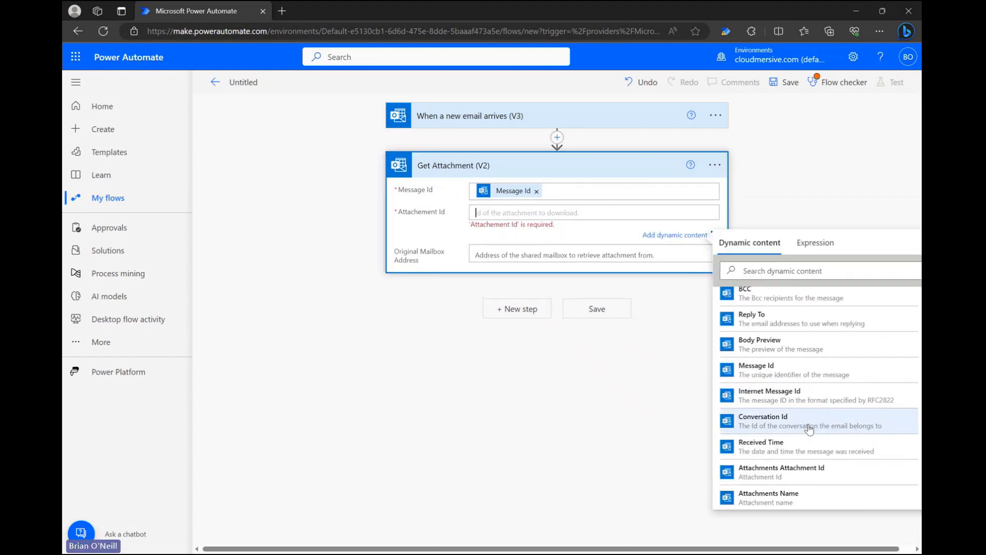
scroll(808, 429, down, 2)
click(799, 434)
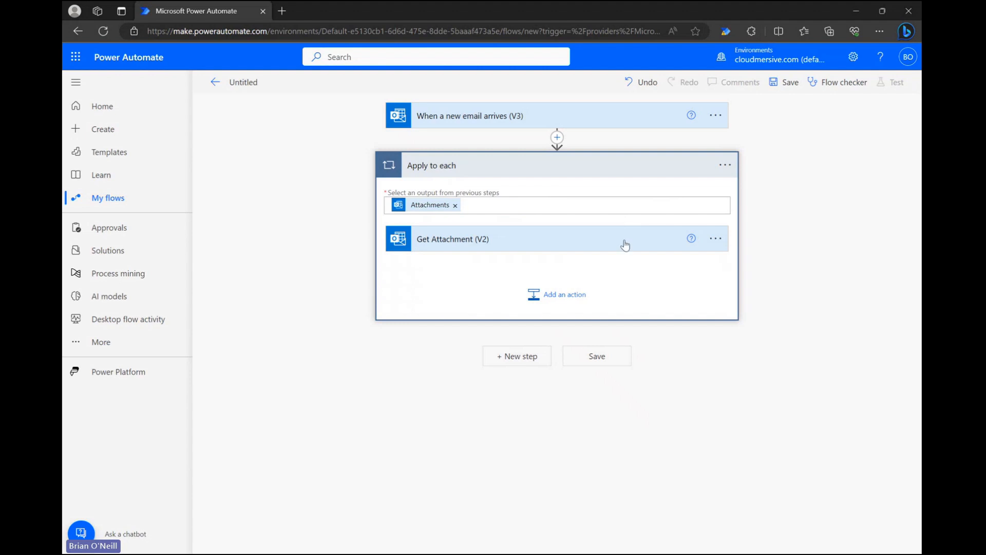
click(608, 247)
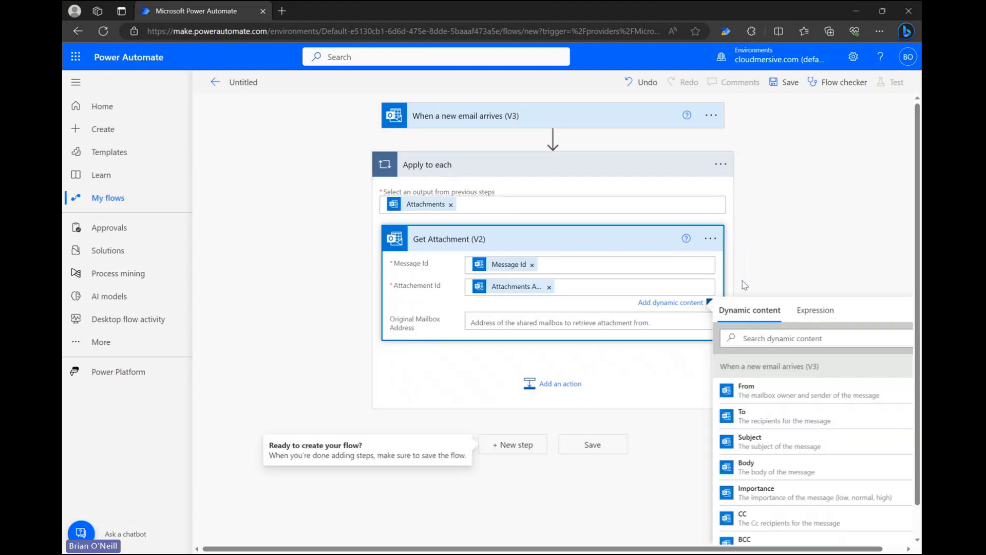
click(765, 279)
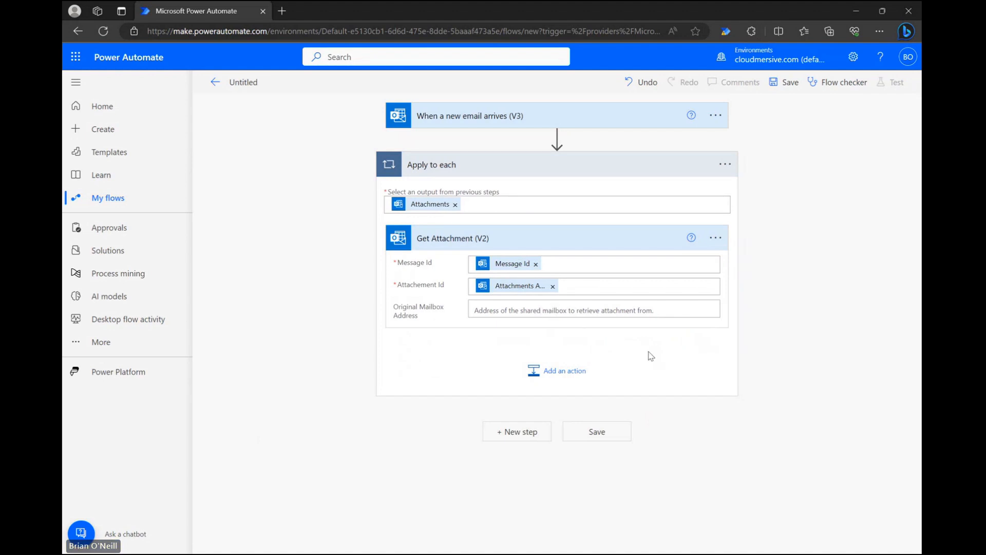
Step: Add the Cloudmersive Document Conversion action "Validate a PDF document file" inside the Apply to each loop, after Get Attachment
click(565, 376)
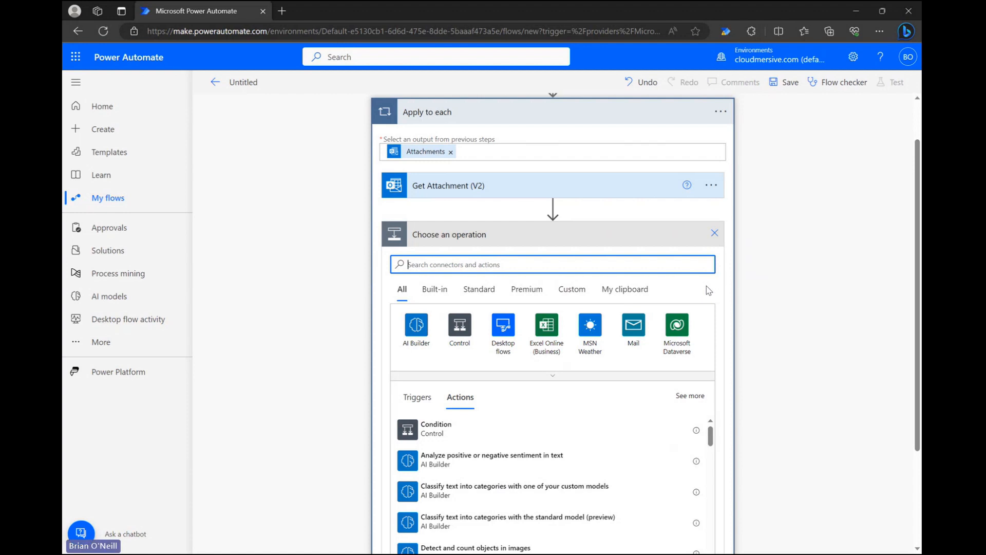
text(cloudmersive)
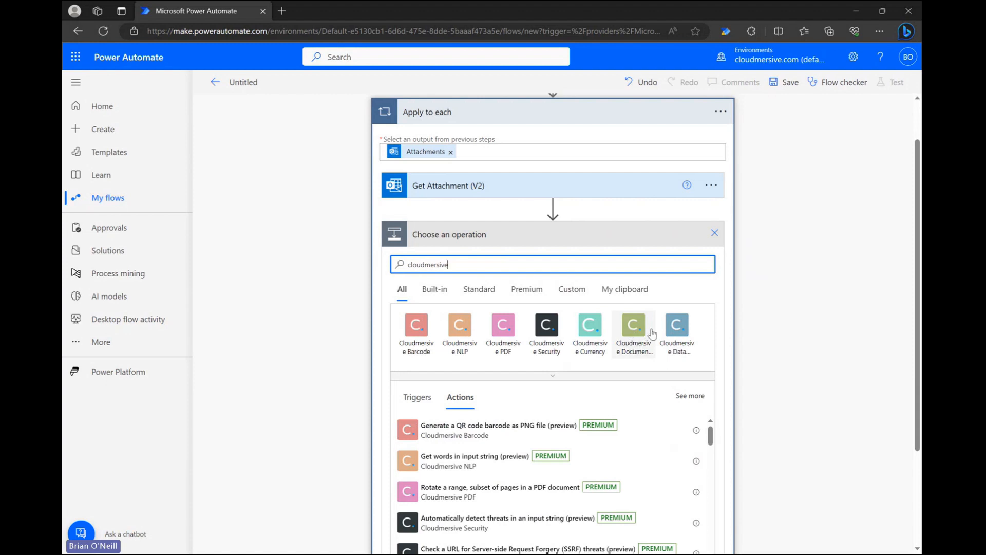
click(638, 329)
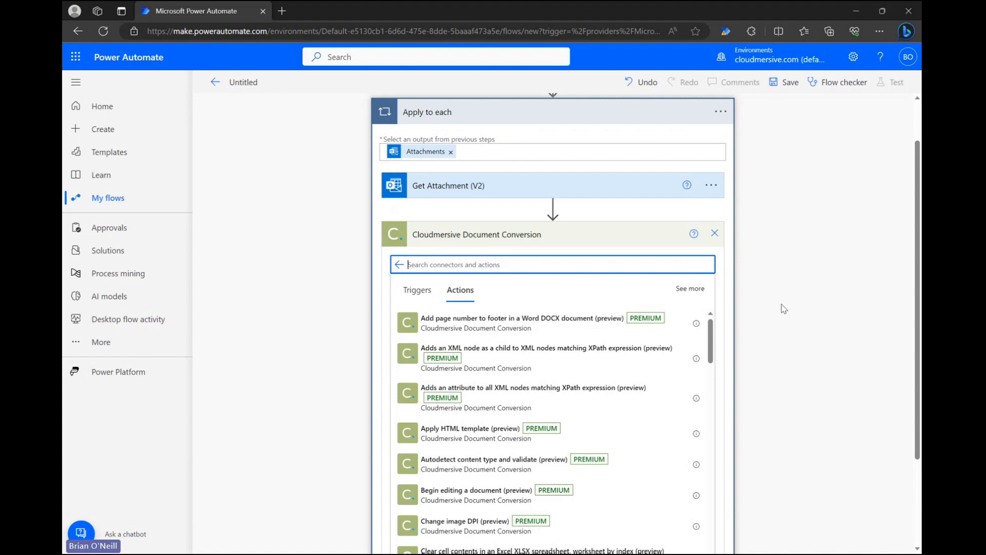
text(validate a pdf)
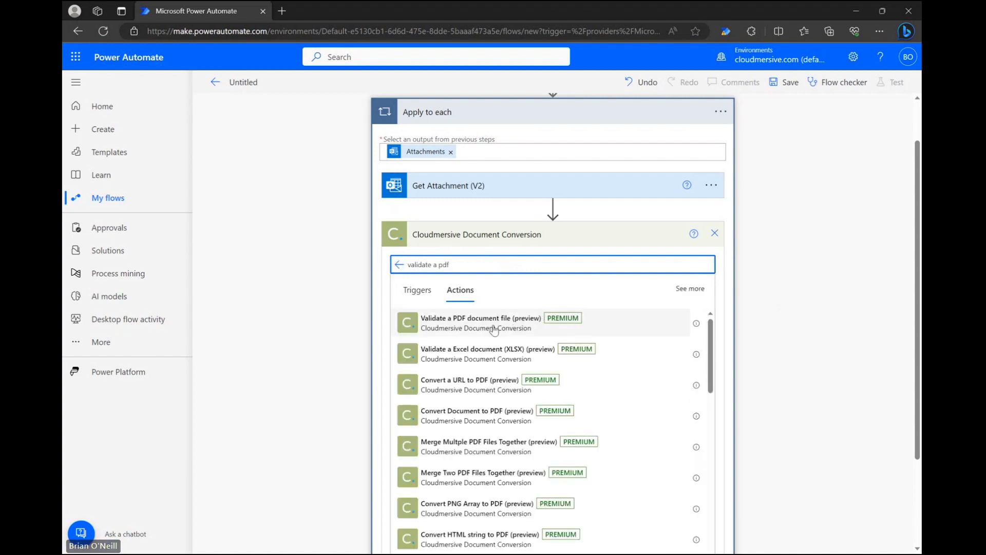
click(634, 333)
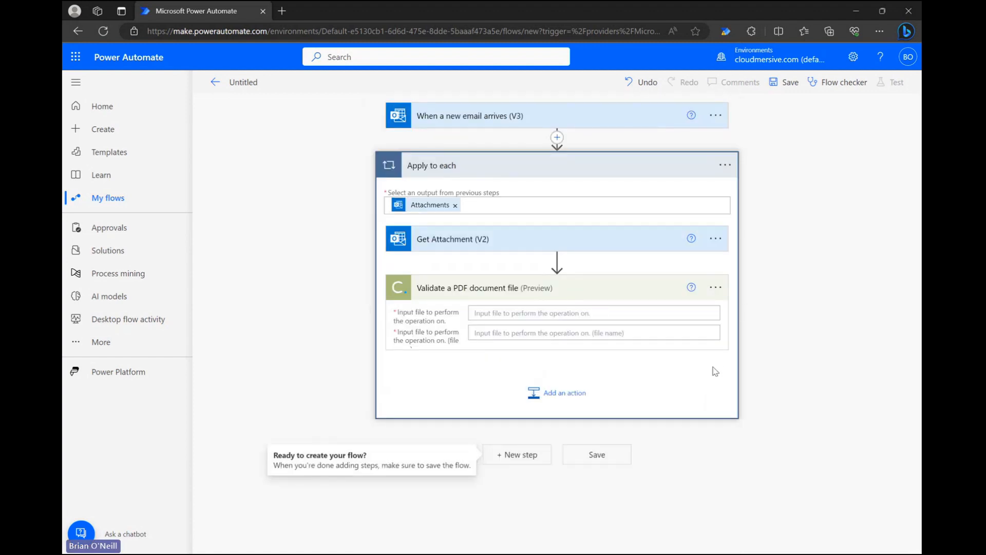
Step: Set the PDF validation's input file to Content Bytes and its file name to Name, both from Get Attachment
click(545, 311)
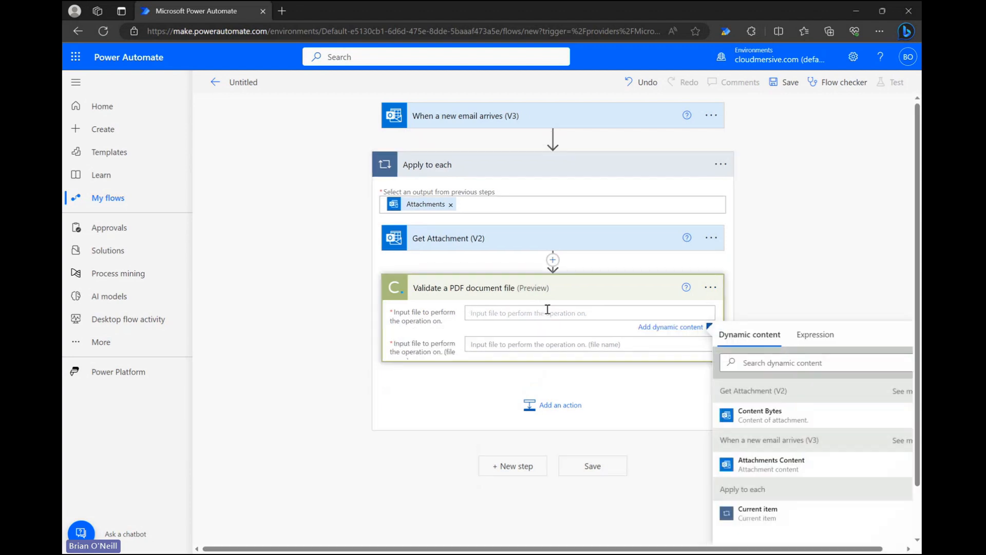
click(819, 418)
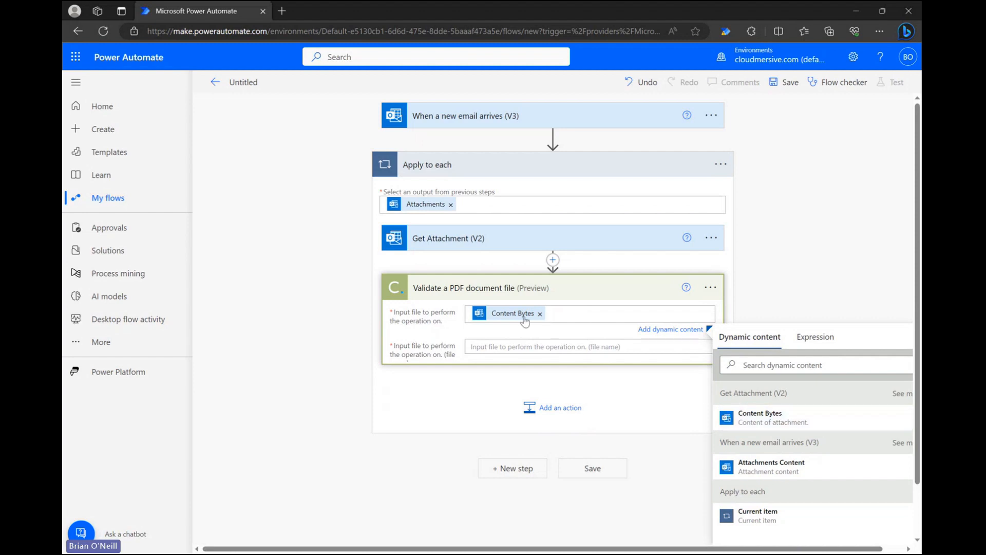
click(527, 345)
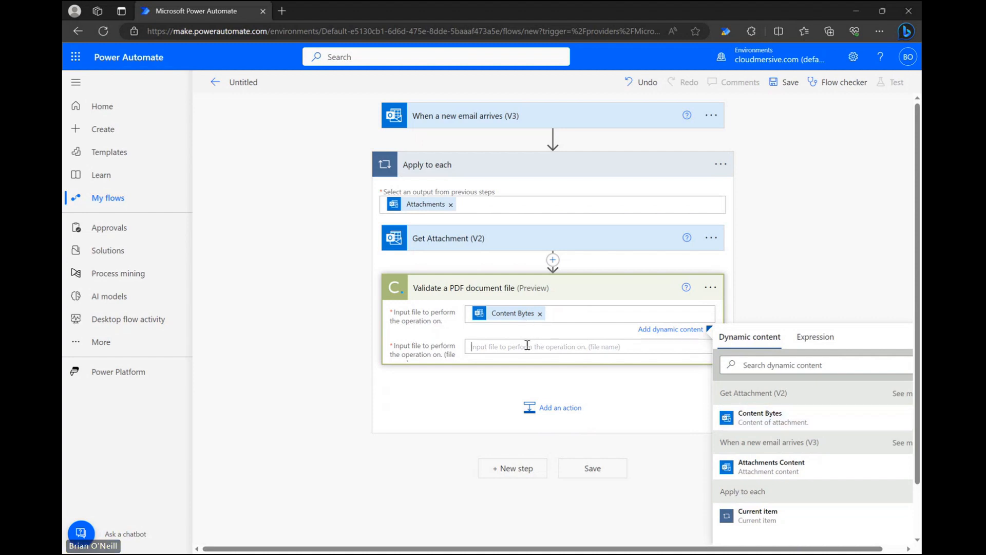
scroll(785, 470, down, 1)
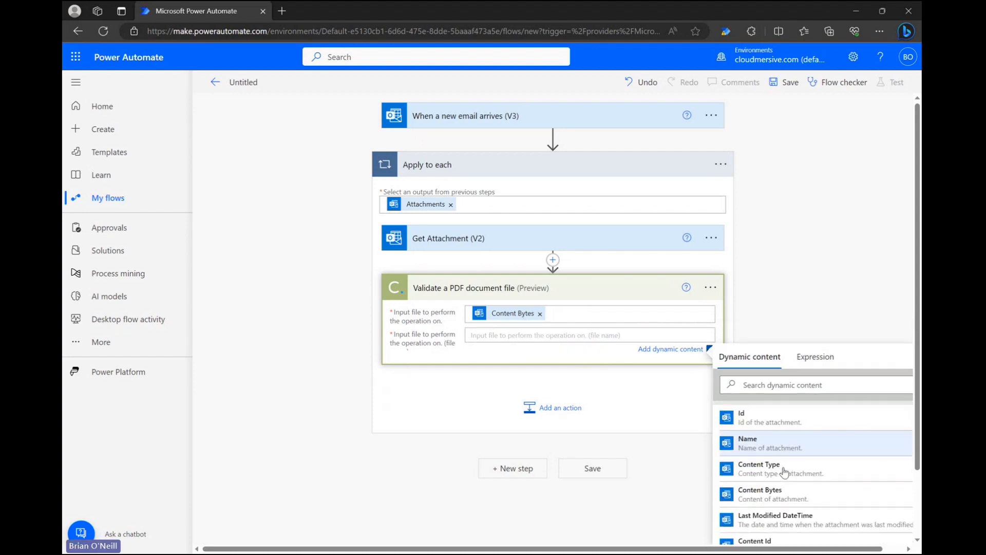
click(774, 442)
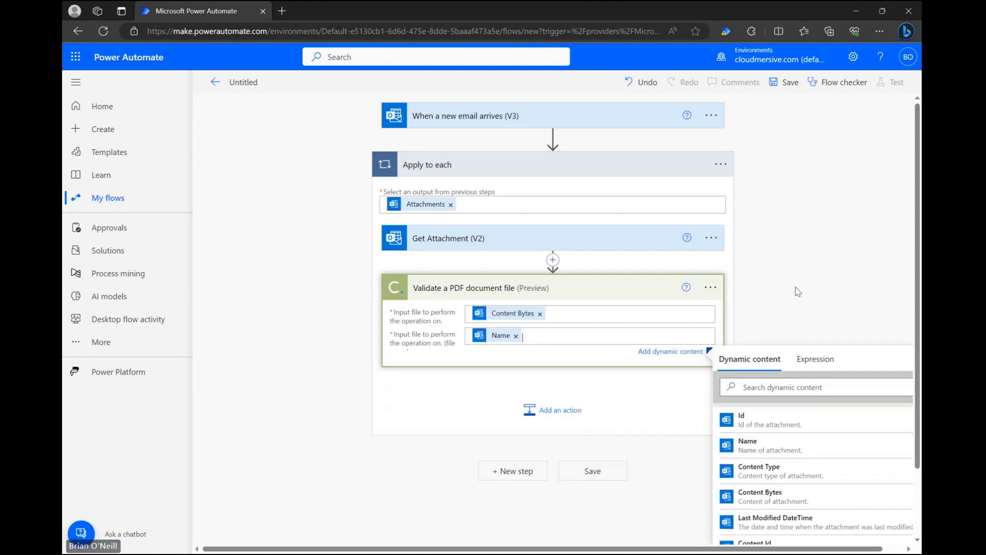
click(801, 308)
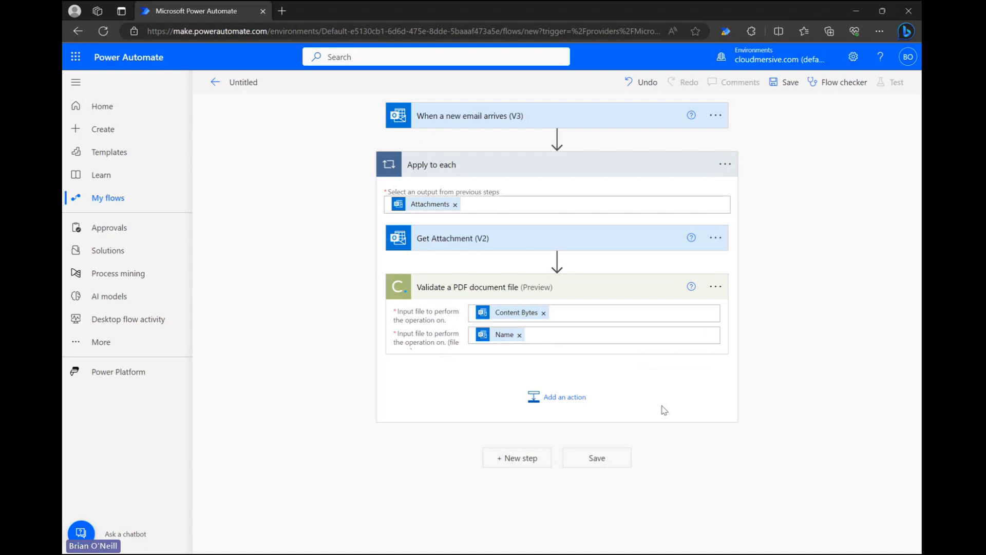
Step: Add a Condition control after the PDF validation in the loop and set its first value to the DocumentIsValid output
click(560, 402)
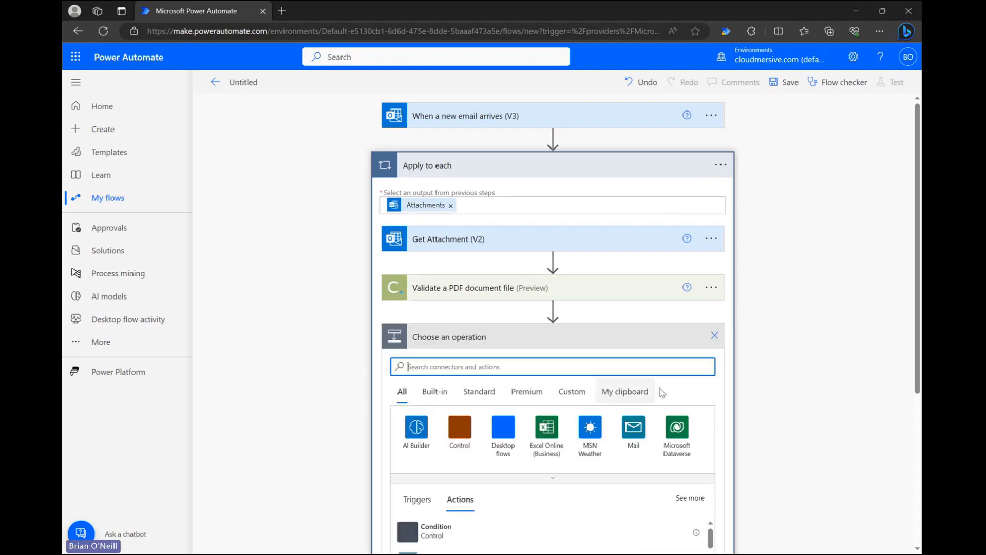
text(condition)
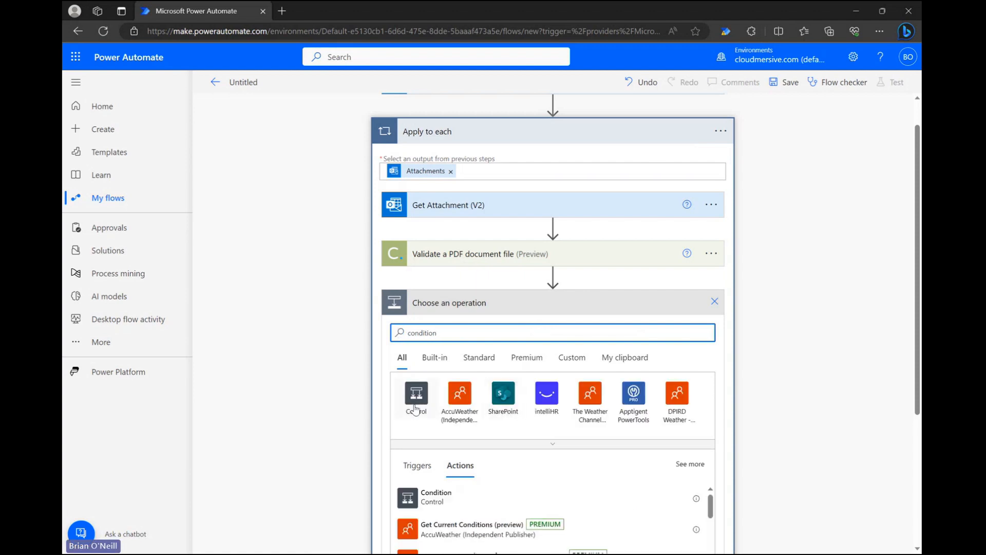
click(418, 495)
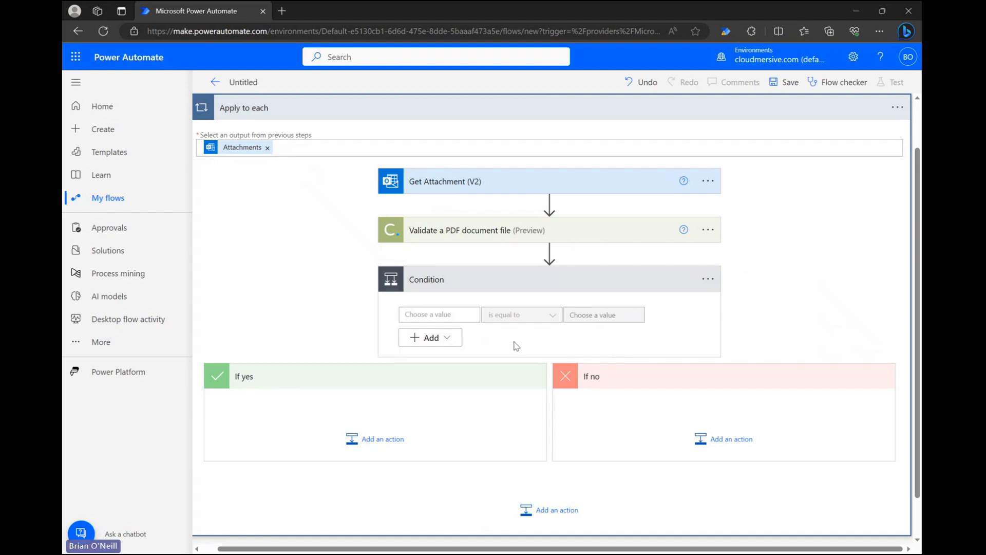
click(440, 315)
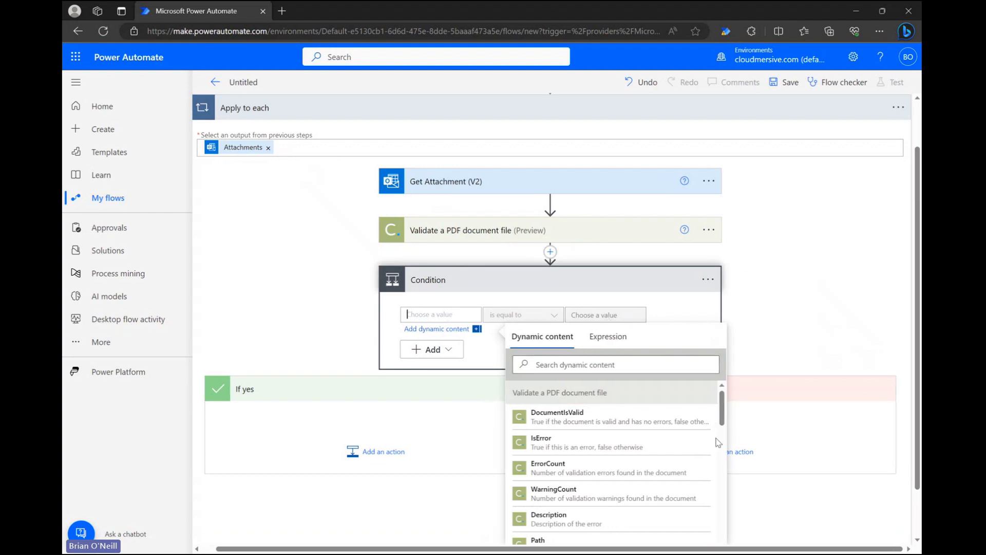
click(568, 423)
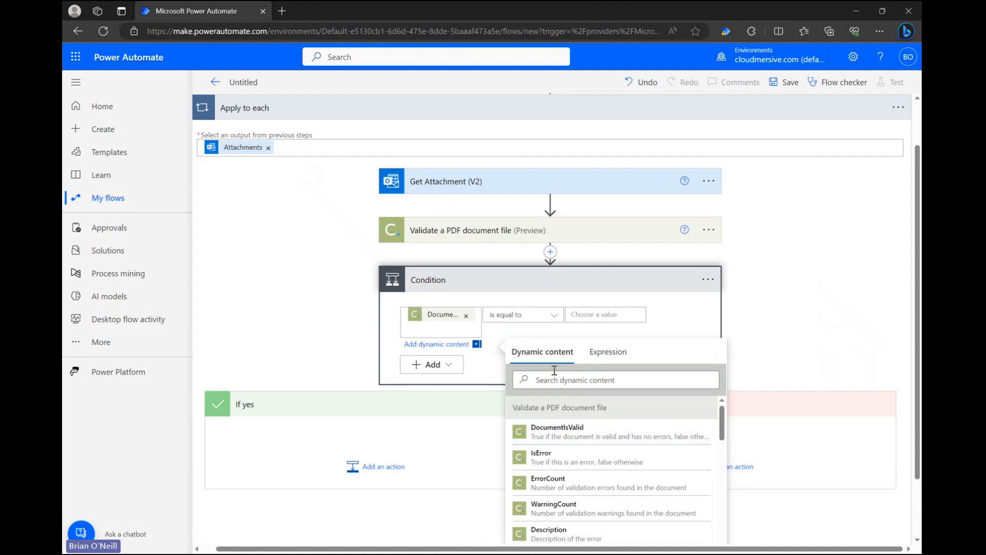
click(672, 324)
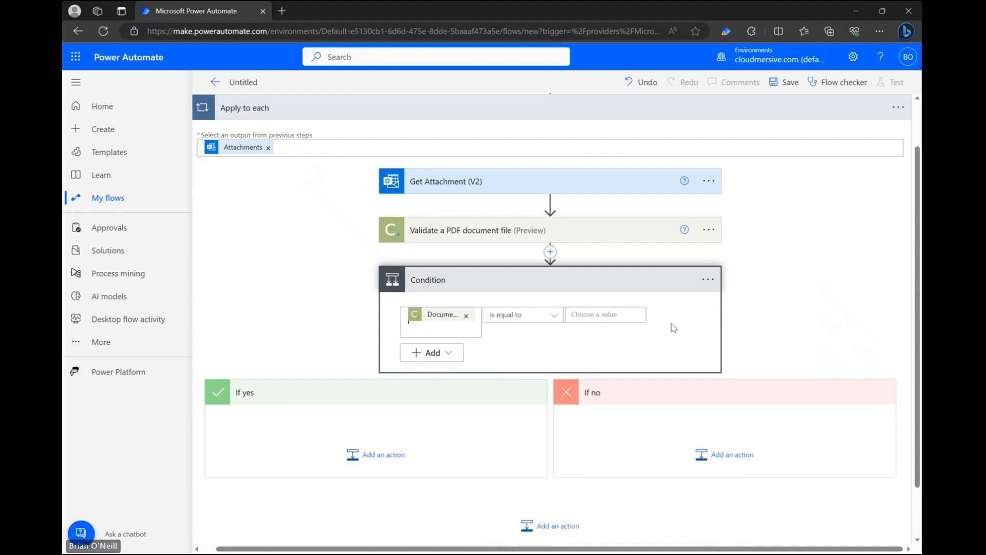
Step: Set the Condition's comparison value to true, keeping the "is equal to" operator
click(611, 315)
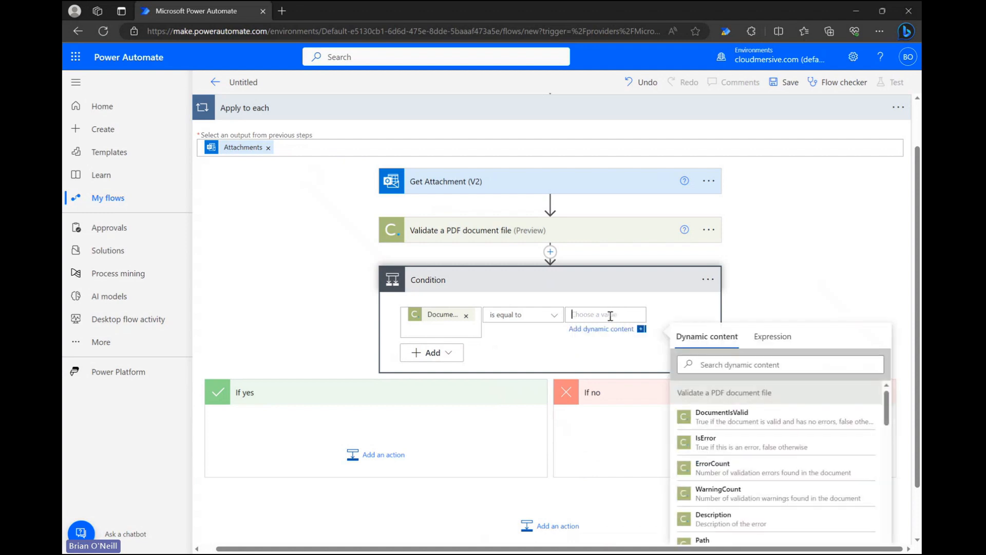
text(true)
click(772, 304)
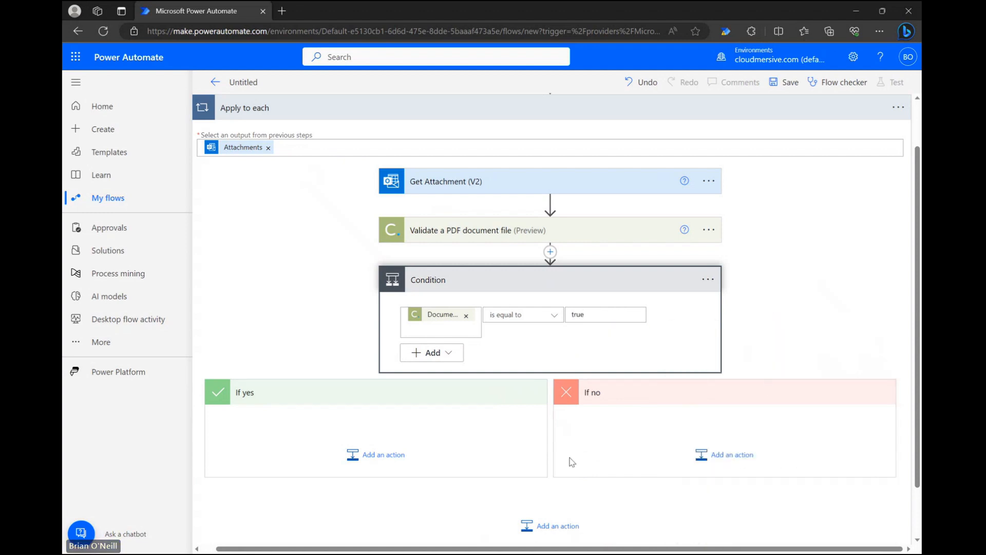
Step: Add the OneDrive for Business action "Get file content" to the Condition's If yes branch
scroll(559, 477, down, 1)
scroll(559, 477, down, 1)
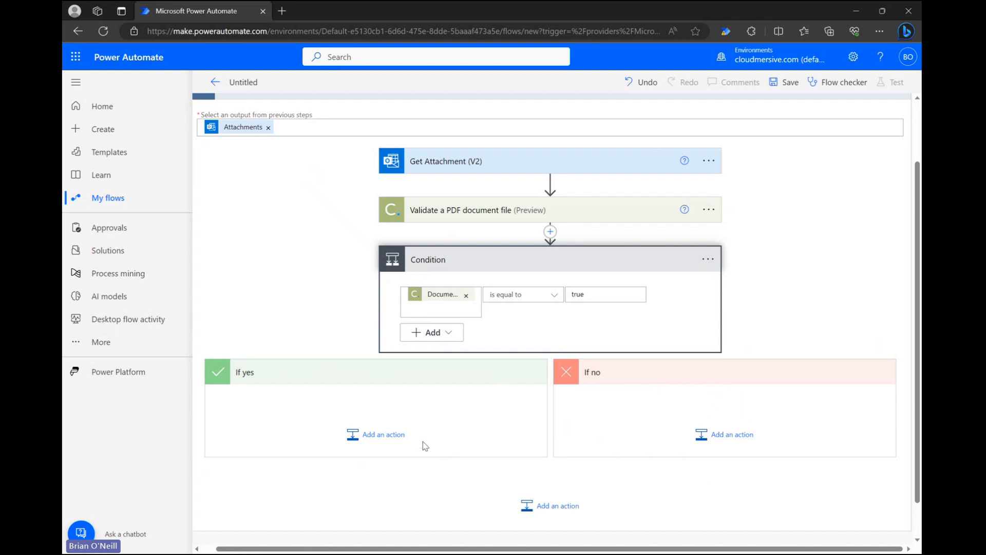
click(402, 438)
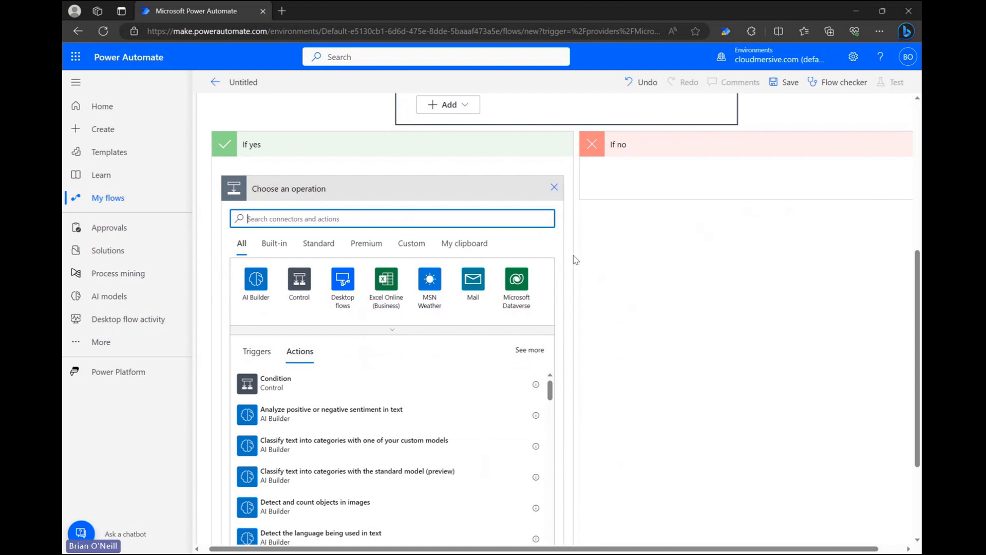
text(get file content)
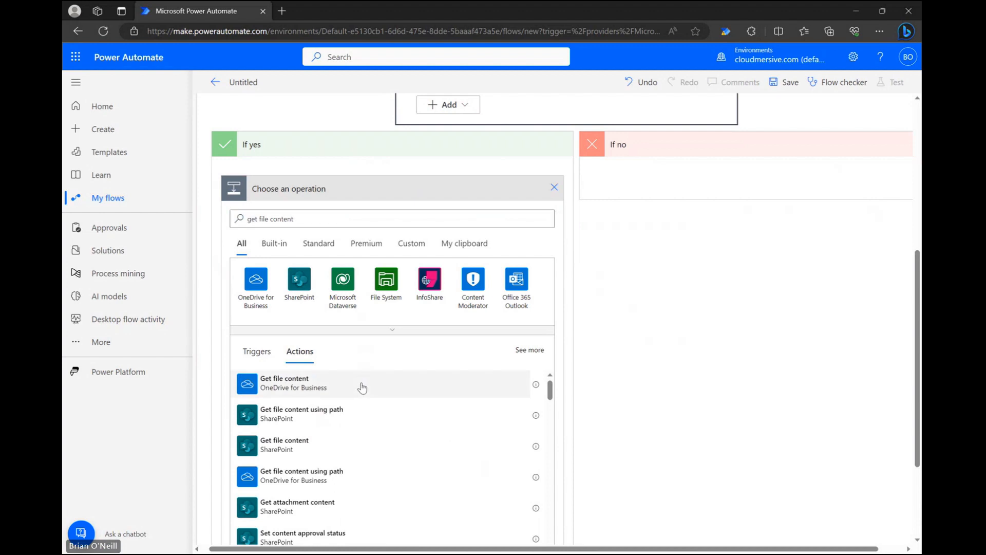
click(371, 384)
Step: Set the Get file content action's file to Lorem-Ipsum-Title-Page.pdf from the Sample Files folder in OneDrive
click(544, 309)
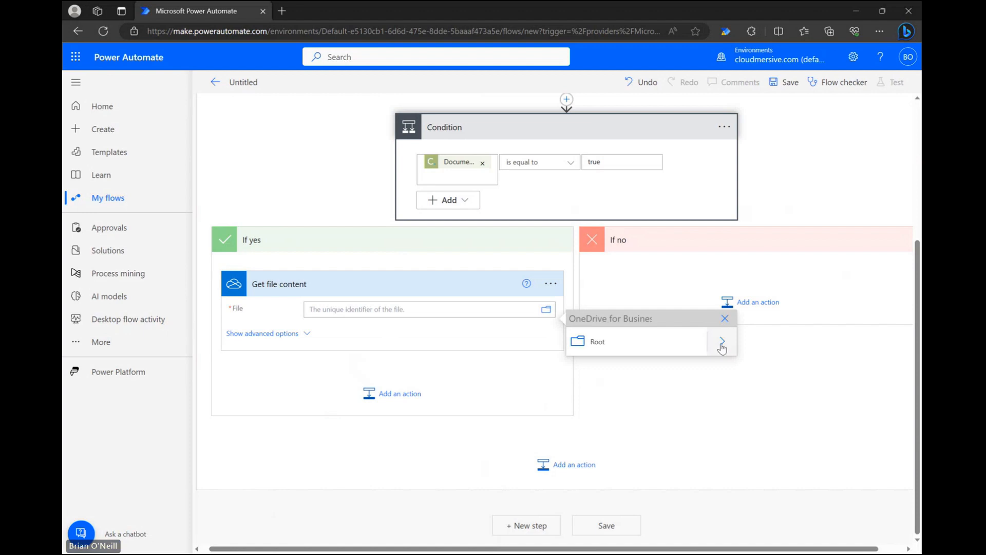
click(721, 341)
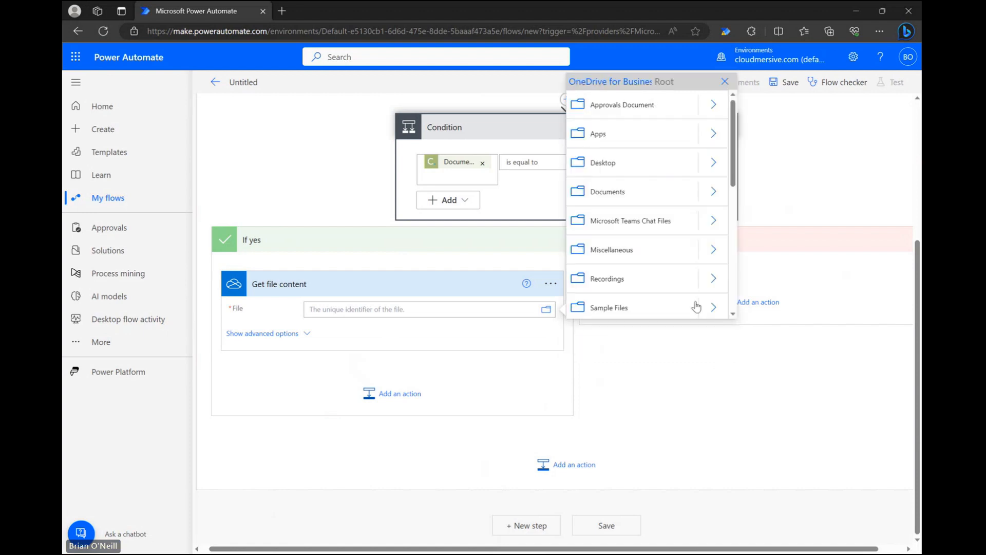
click(713, 307)
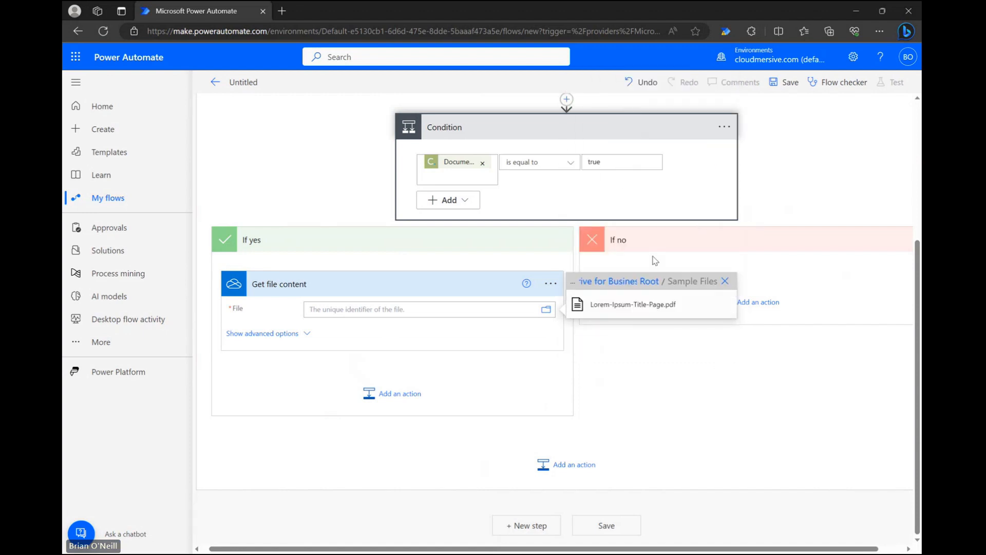
click(636, 302)
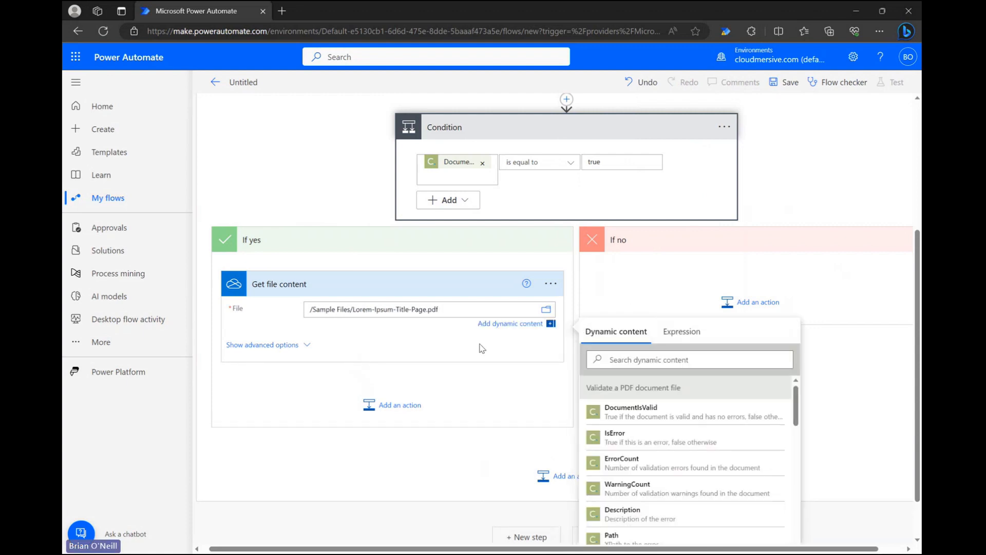
click(502, 385)
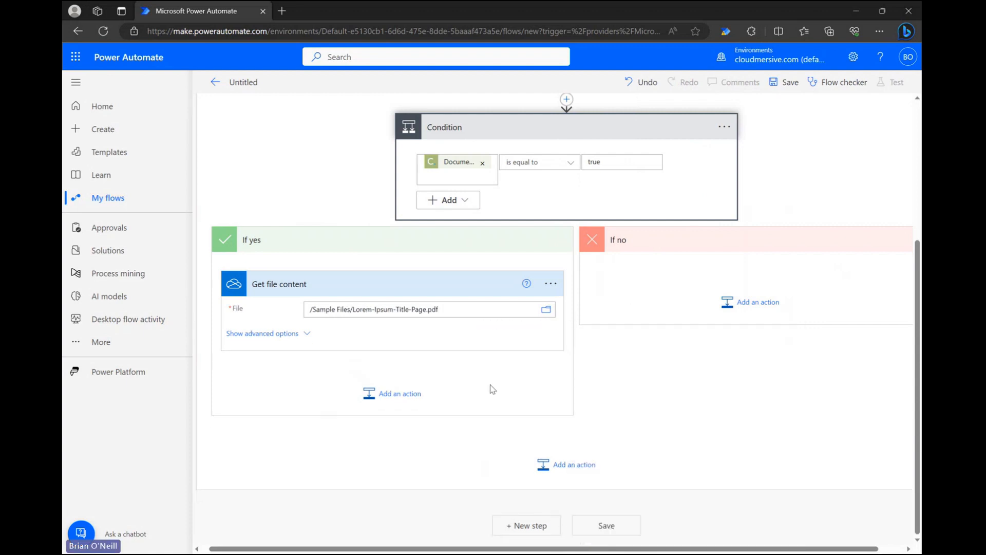
Step: Add the Cloudmersive Document Conversion action "Merge Multple PDF Files Together" after Get file content in the If yes branch
click(422, 399)
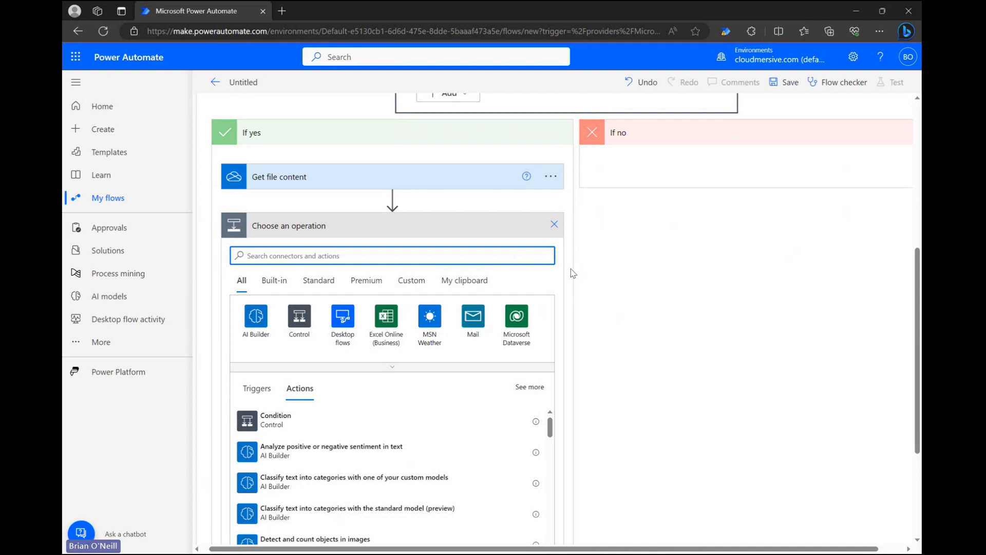
text(cloudmersive)
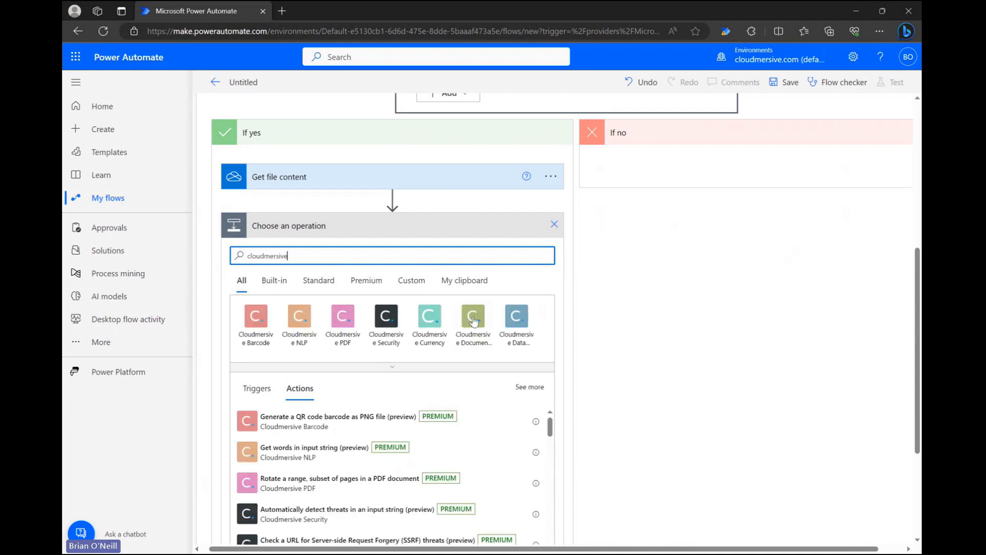
click(473, 323)
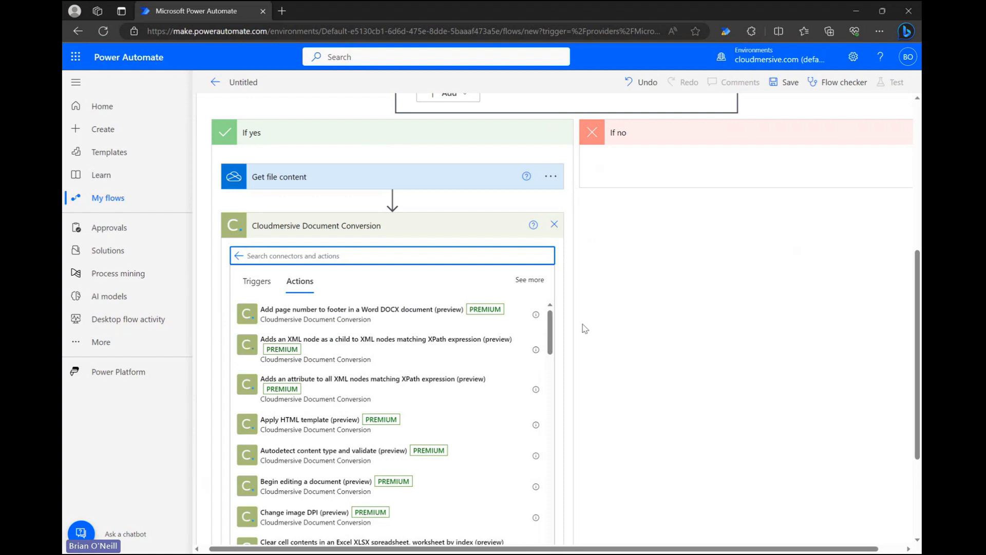
text(merge multiple pdf)
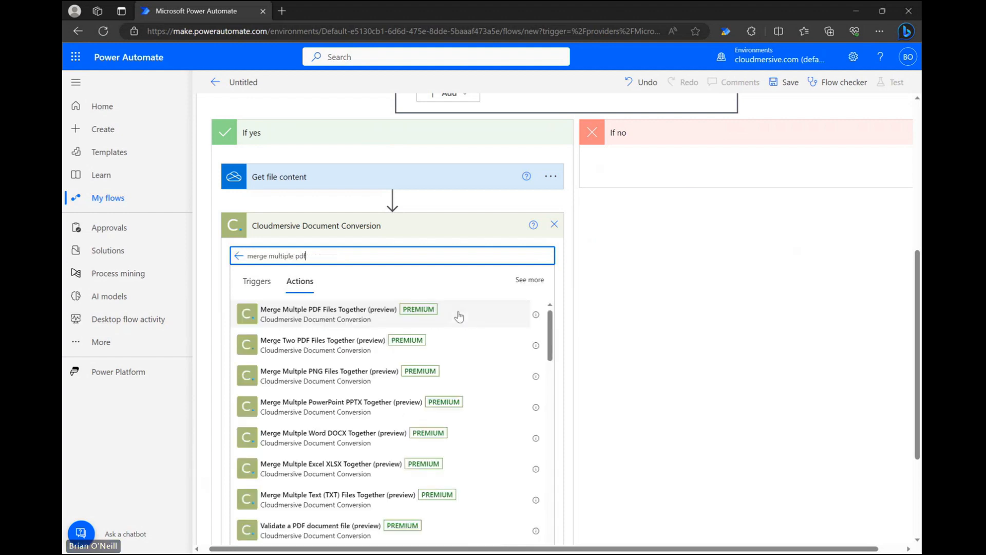
click(410, 312)
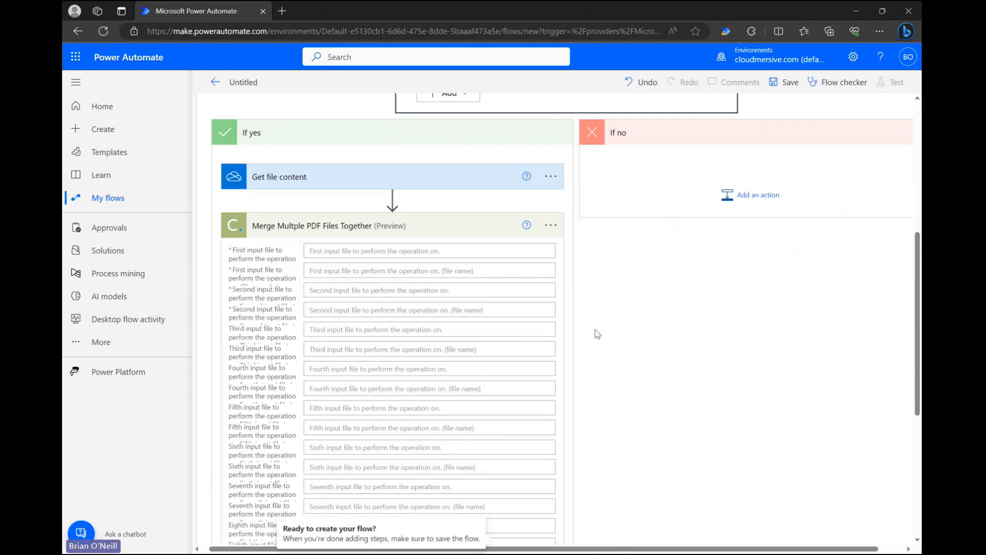
Step: Set the merge action's first input file to File content from Get file content and its file name to file.pdf
scroll(597, 334, down, 1)
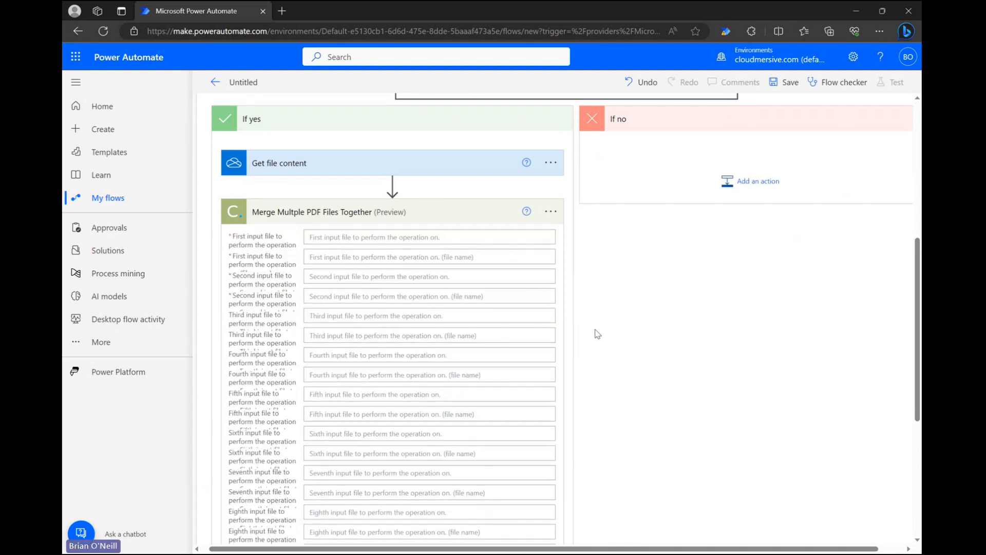
click(388, 236)
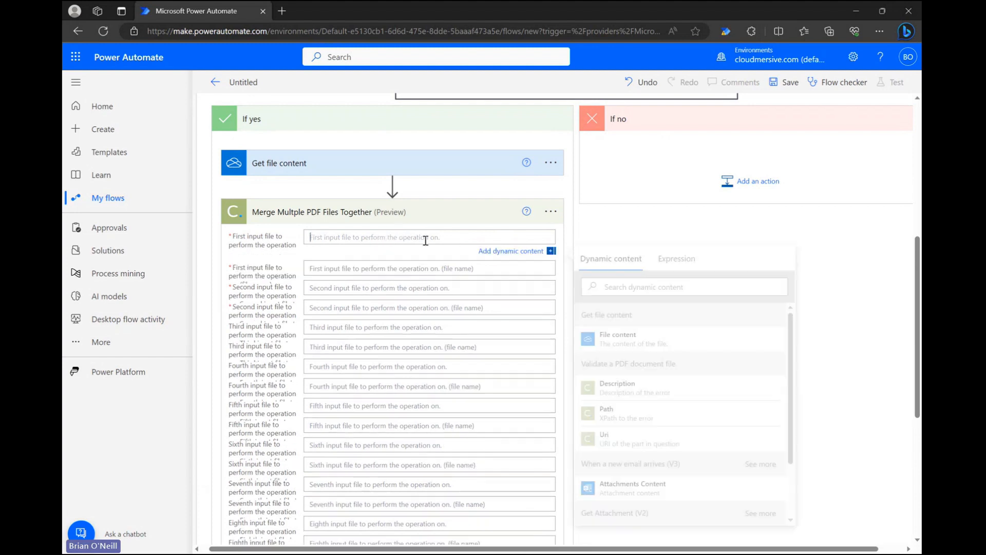
click(655, 348)
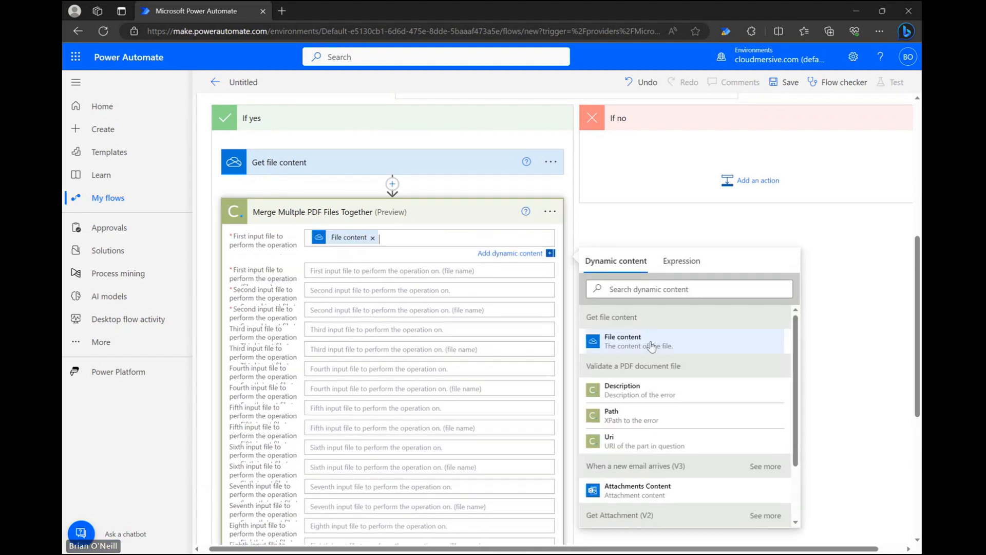
click(653, 345)
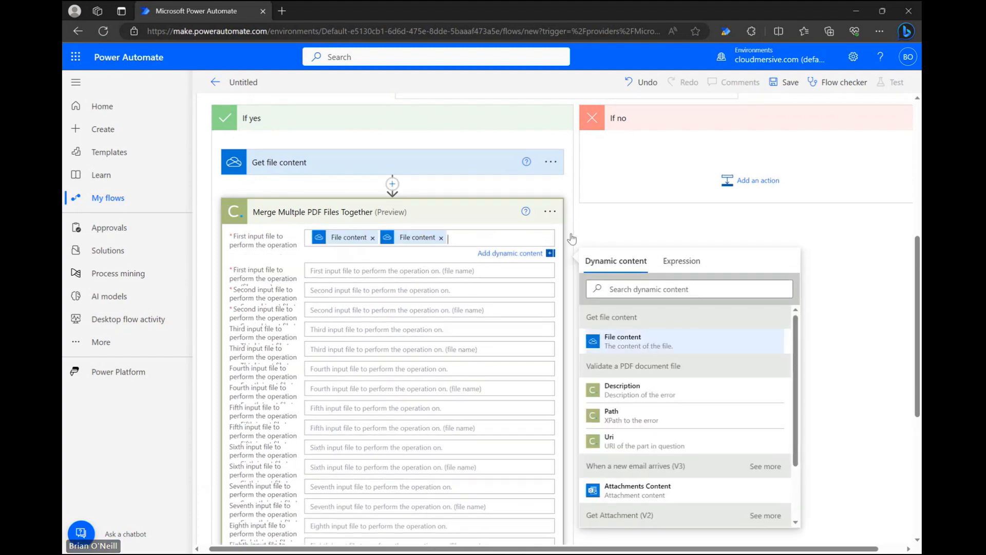
click(443, 238)
click(394, 268)
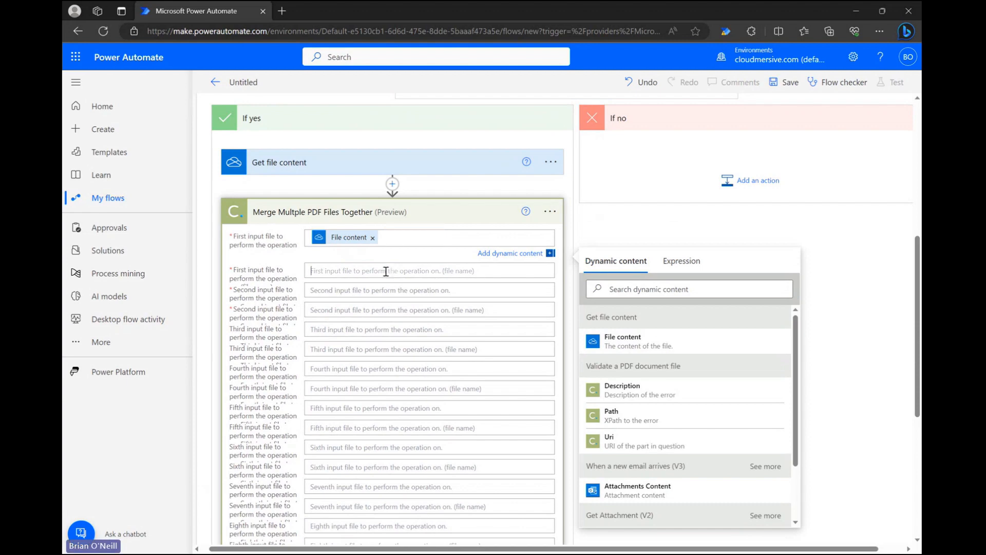
text(file)
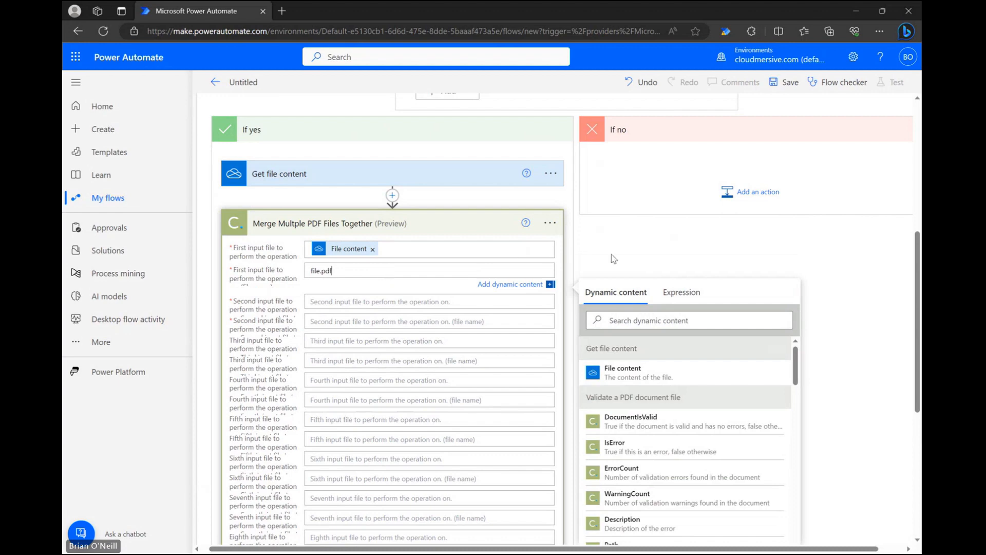
click(635, 261)
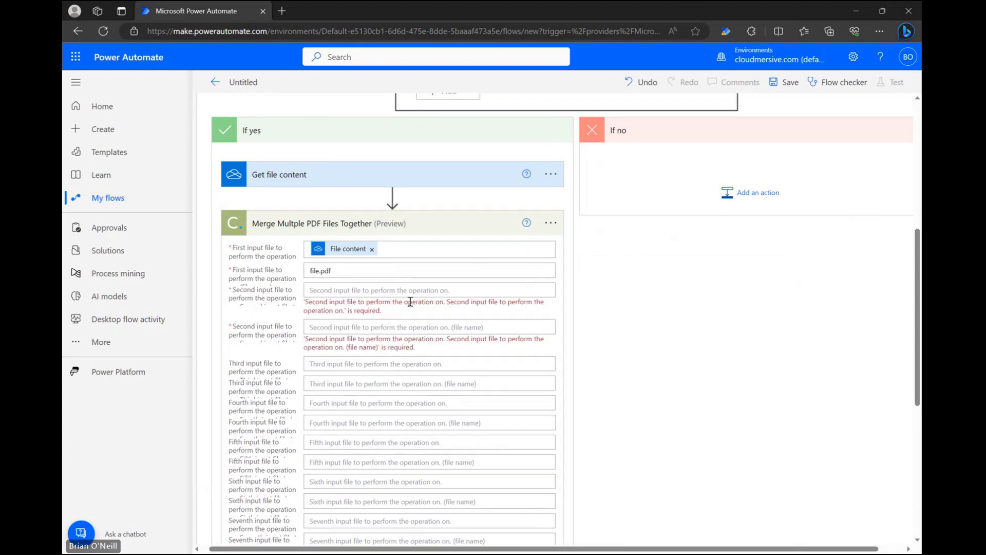
Step: Set the merge action's second input file to Content Bytes and its file name to Name, both from Get Attachment
click(346, 291)
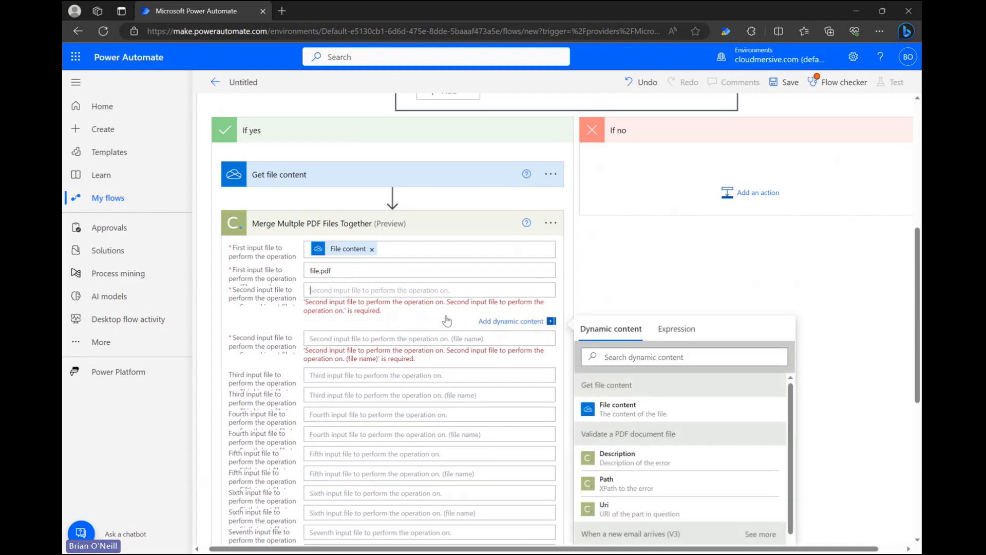
scroll(673, 449, down, 2)
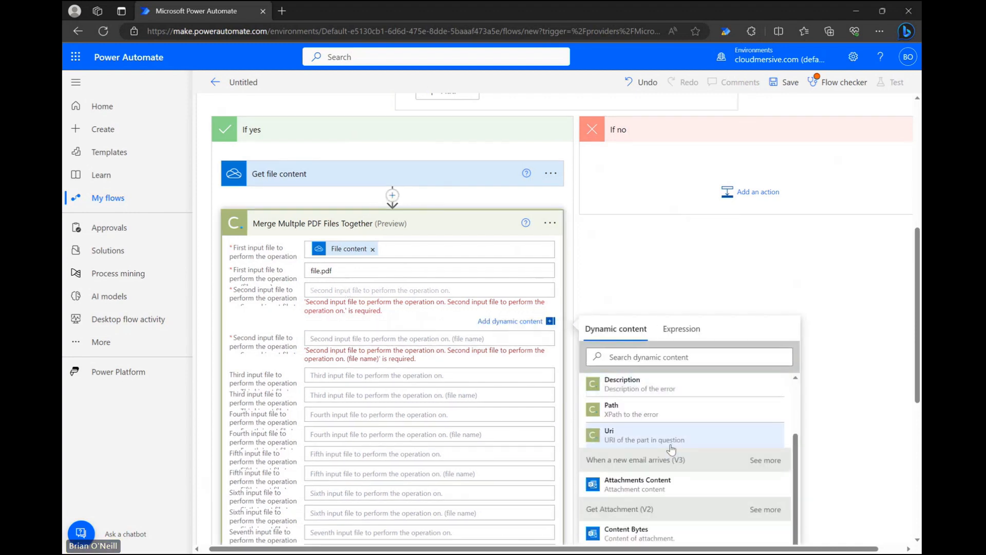
click(647, 536)
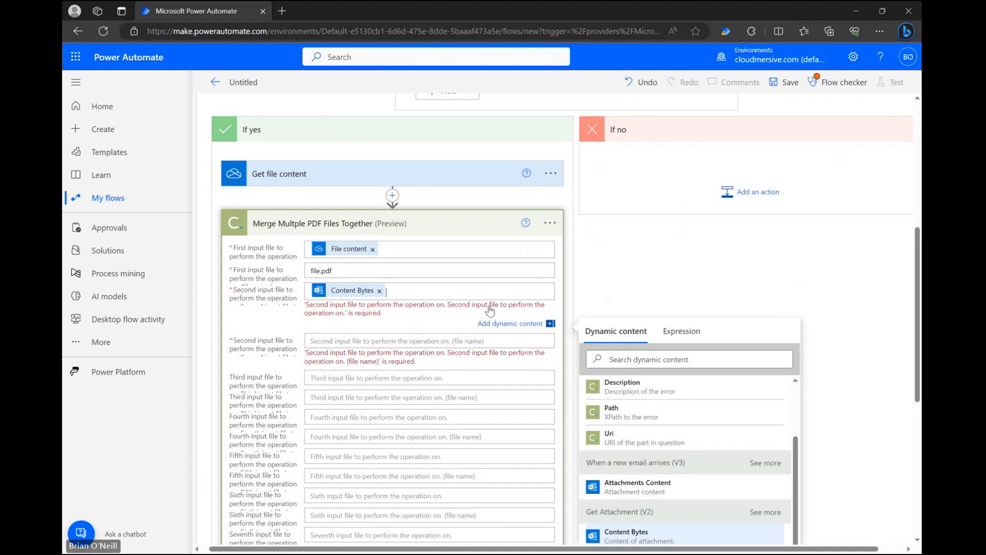
click(347, 325)
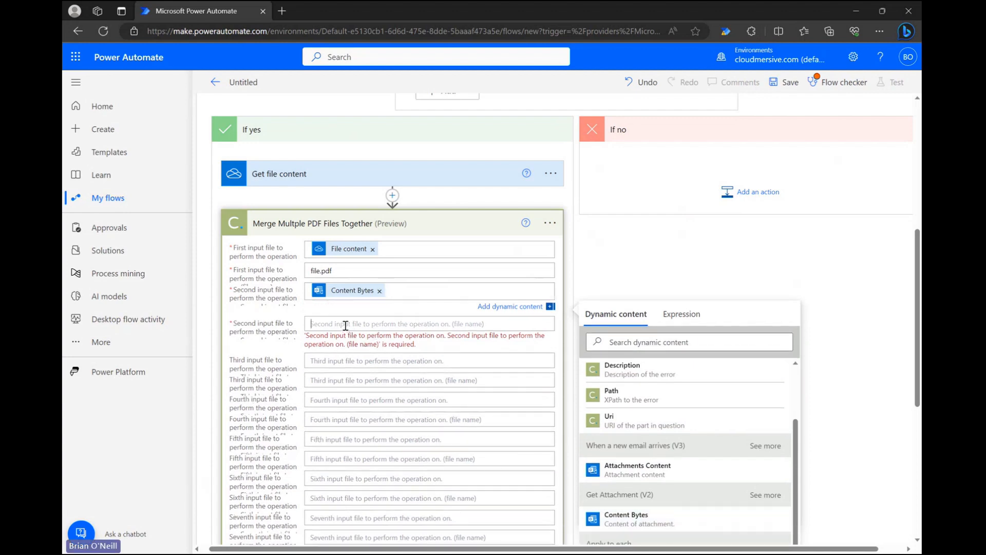
scroll(680, 477, down, 5)
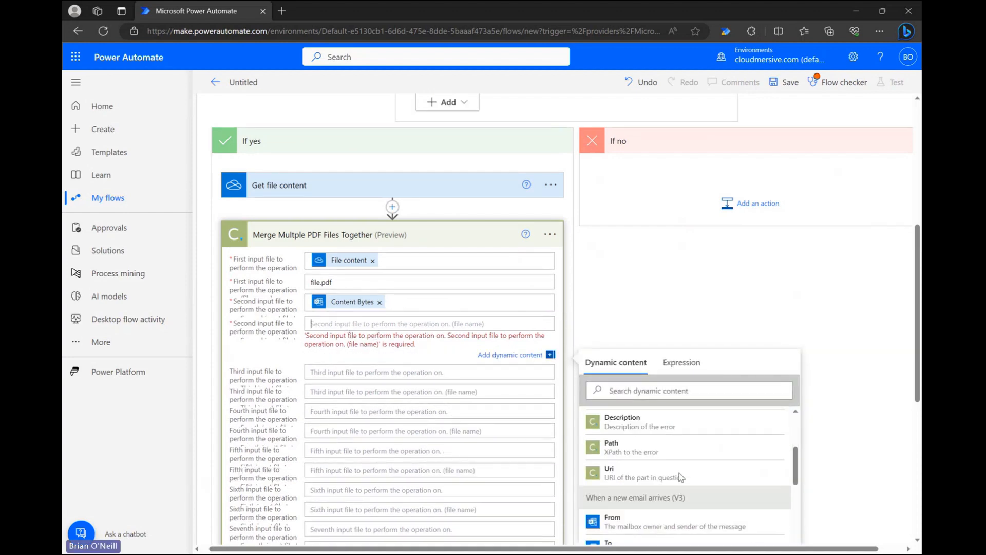
scroll(679, 478, down, 5)
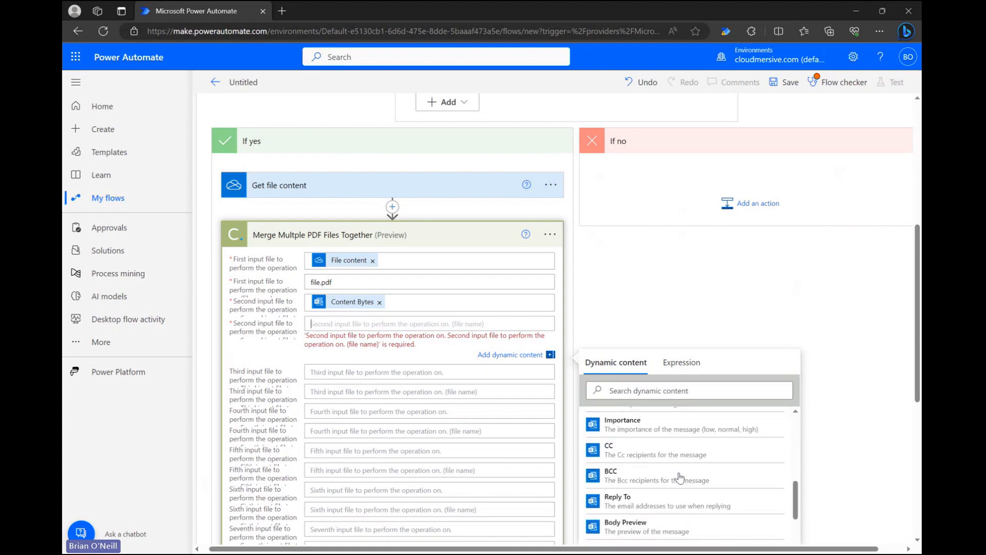
scroll(680, 477, down, 3)
scroll(680, 478, up, 4)
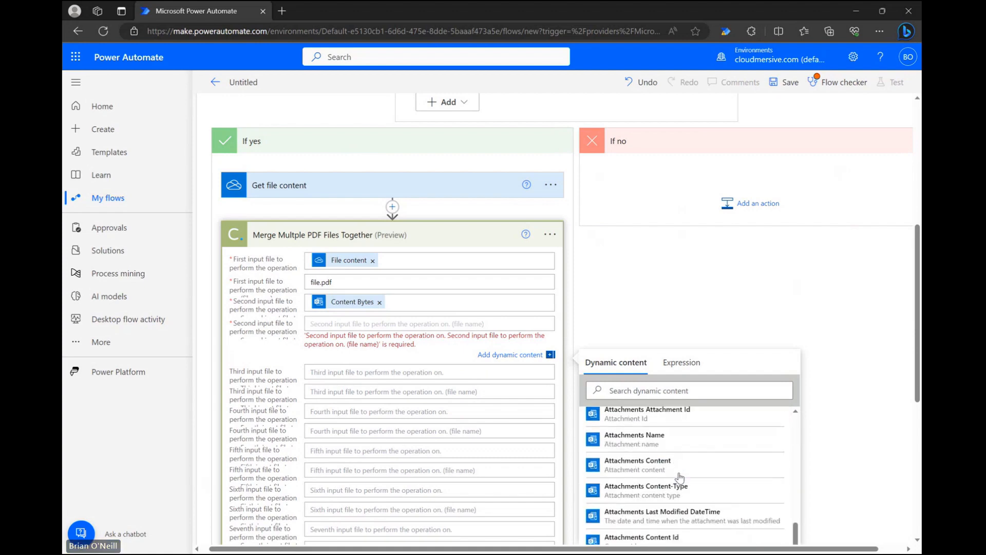
scroll(680, 477, down, 5)
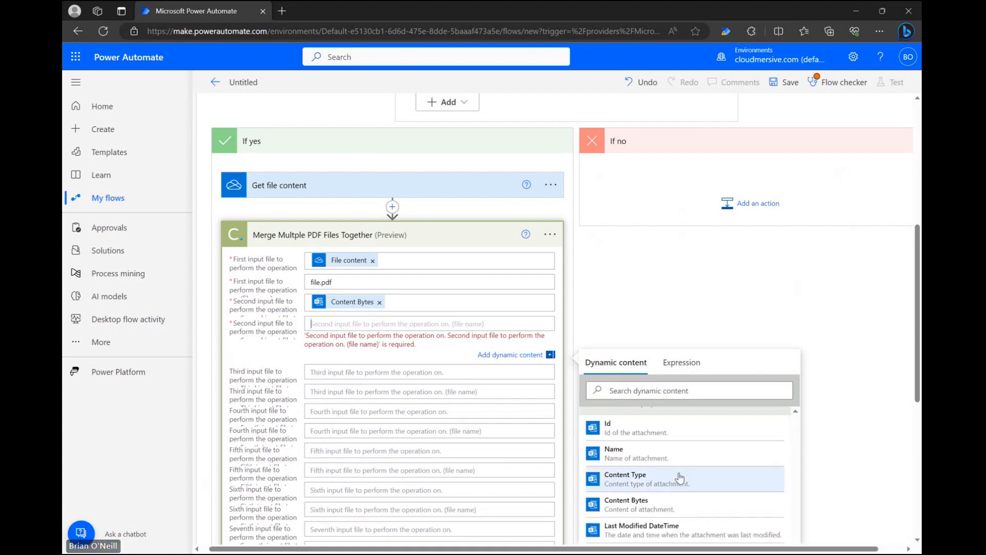
click(668, 460)
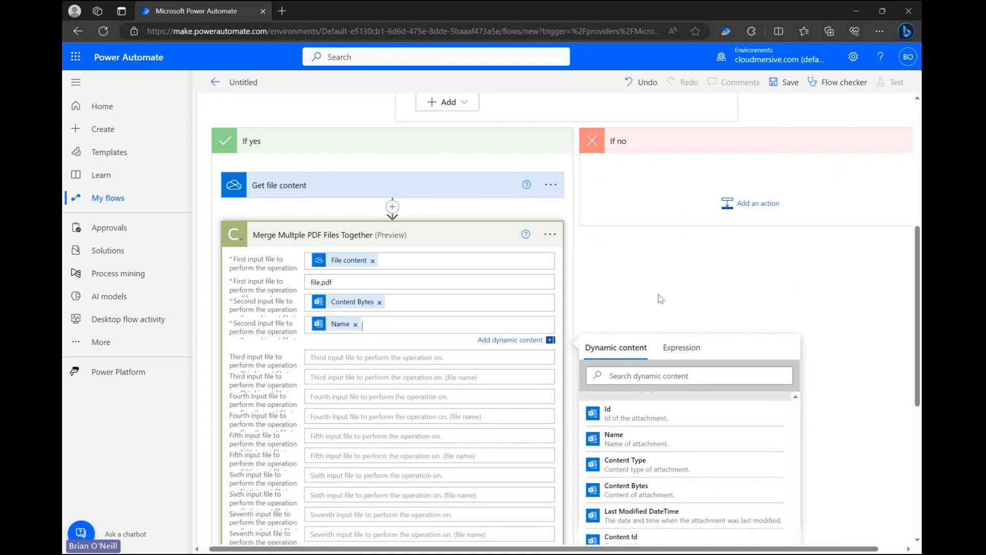
Step: Add the OneDrive for Business action Update file after Merge Multple PDF Files Together in the If yes branch
scroll(642, 301, down, 6)
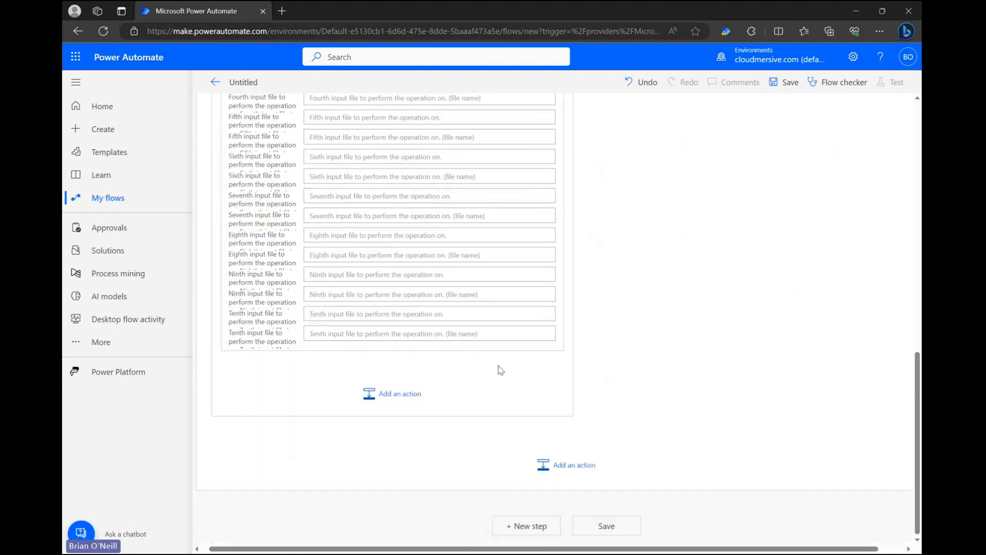
click(399, 396)
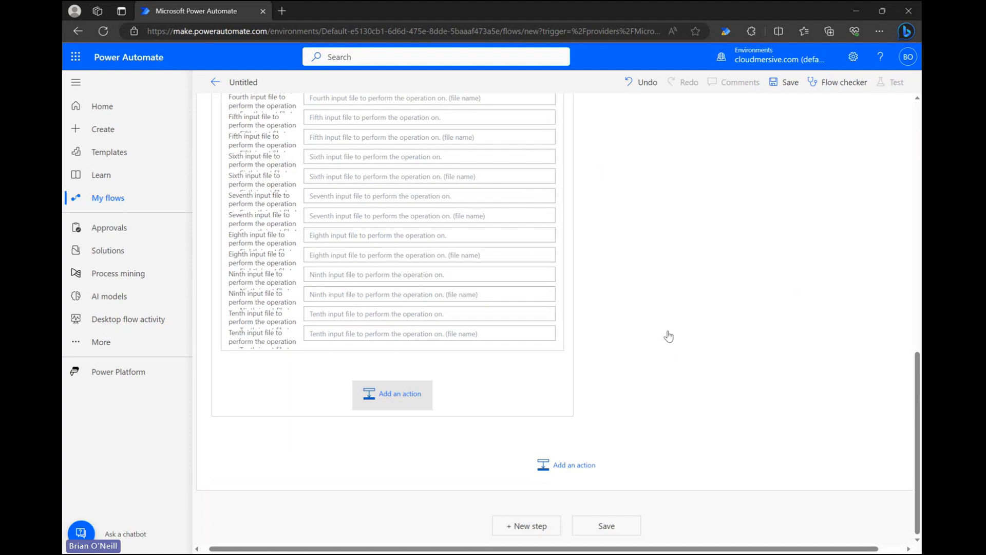
scroll(684, 357, down, 10)
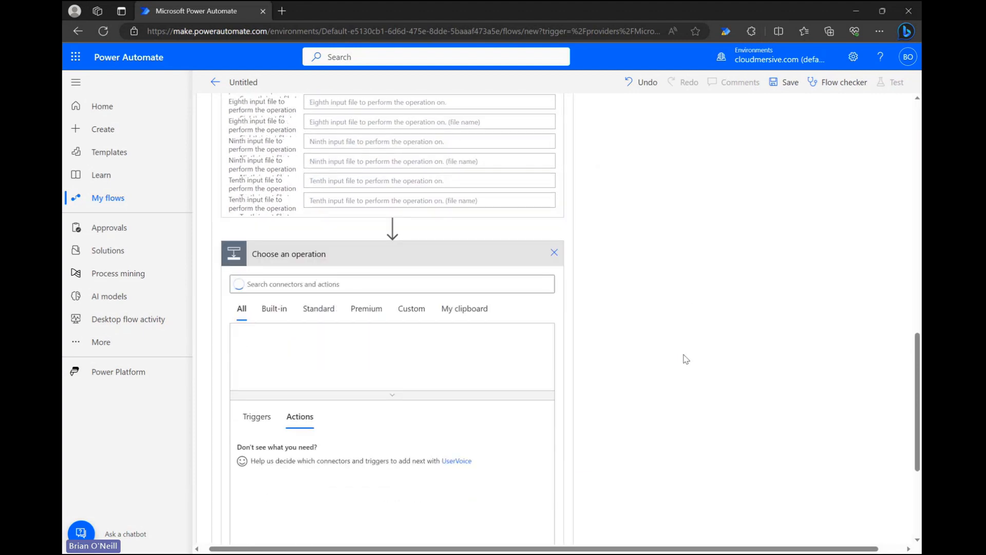
scroll(663, 342, up, 6)
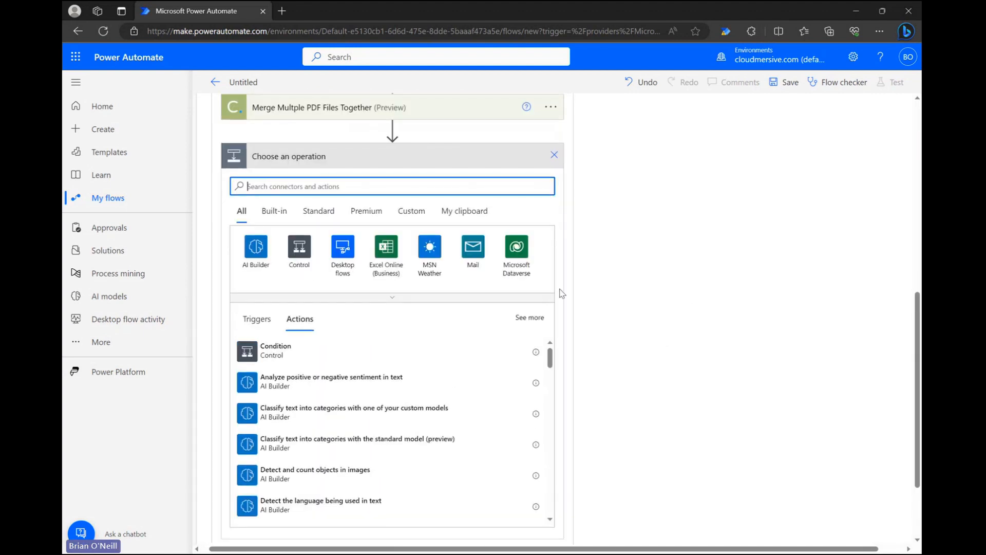
click(378, 190)
text(update file)
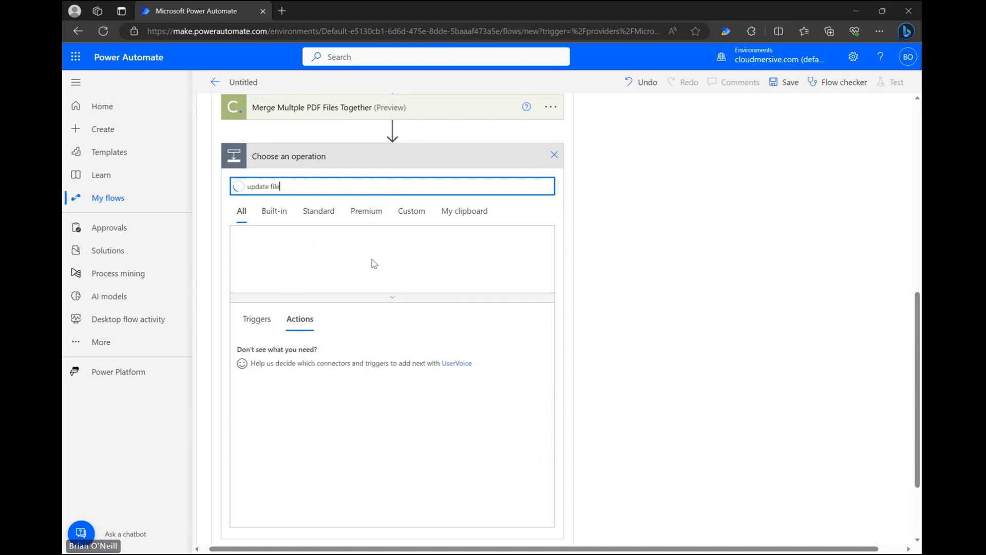
click(395, 360)
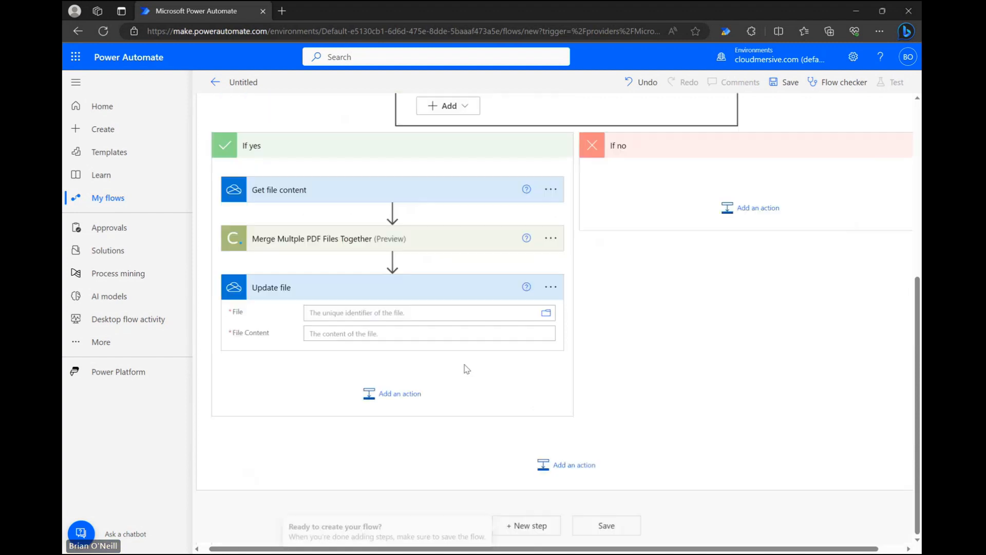
Step: Set the Update file action's file to Lorem-Ipsum-Title-Page.pdf from the Sample Files folder in OneDrive
click(546, 313)
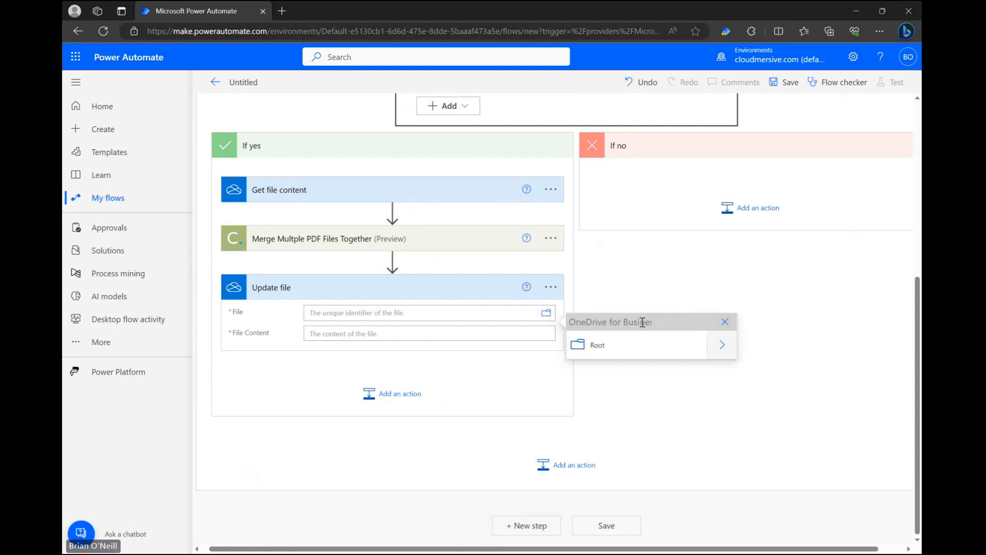
click(729, 351)
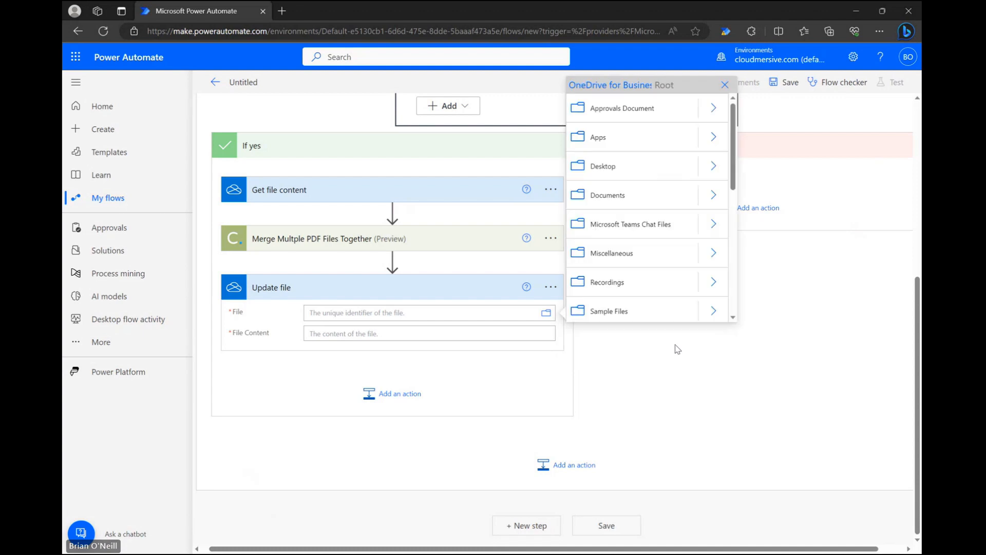
click(715, 313)
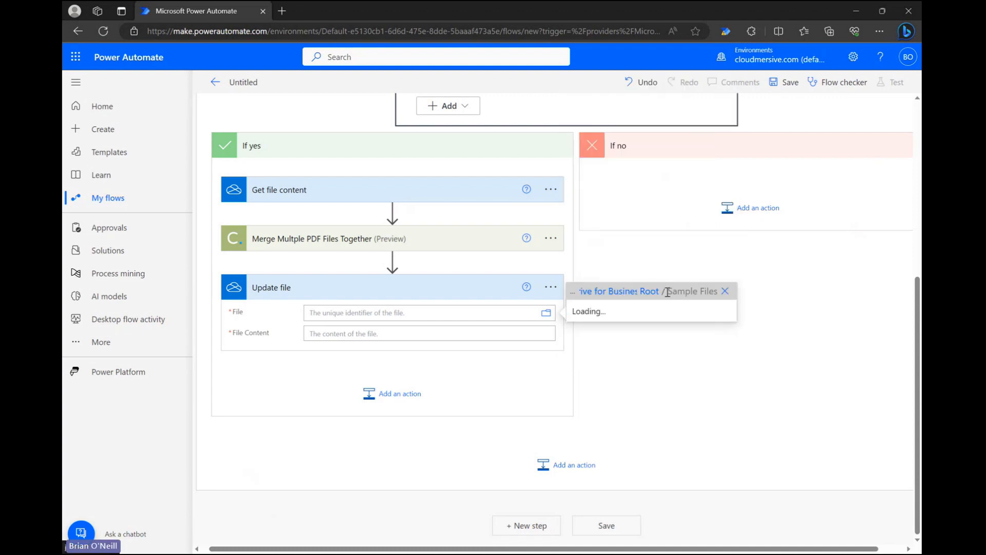
click(651, 311)
Step: Set the Update file action's file content to OutputContent from Merge Multple PDF Files Together
click(353, 337)
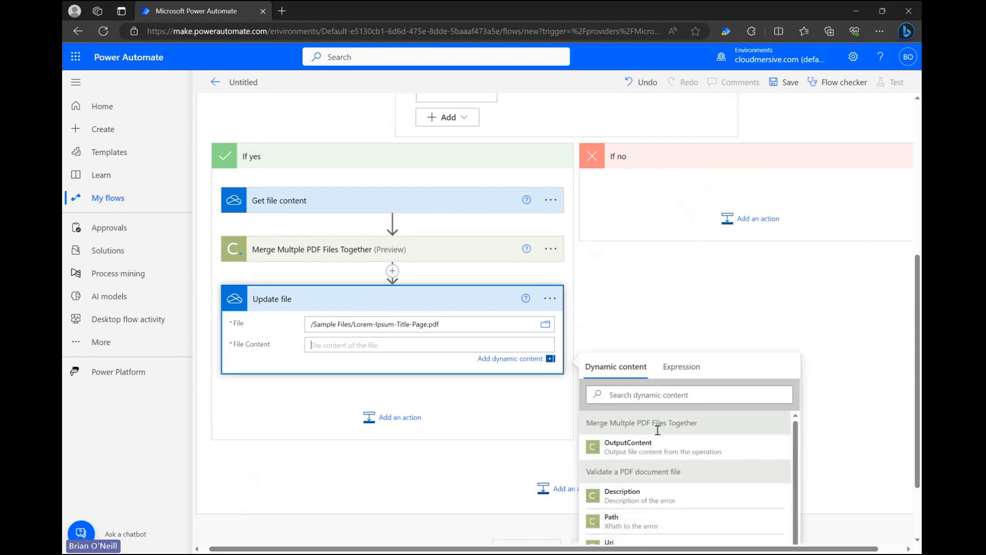
click(671, 455)
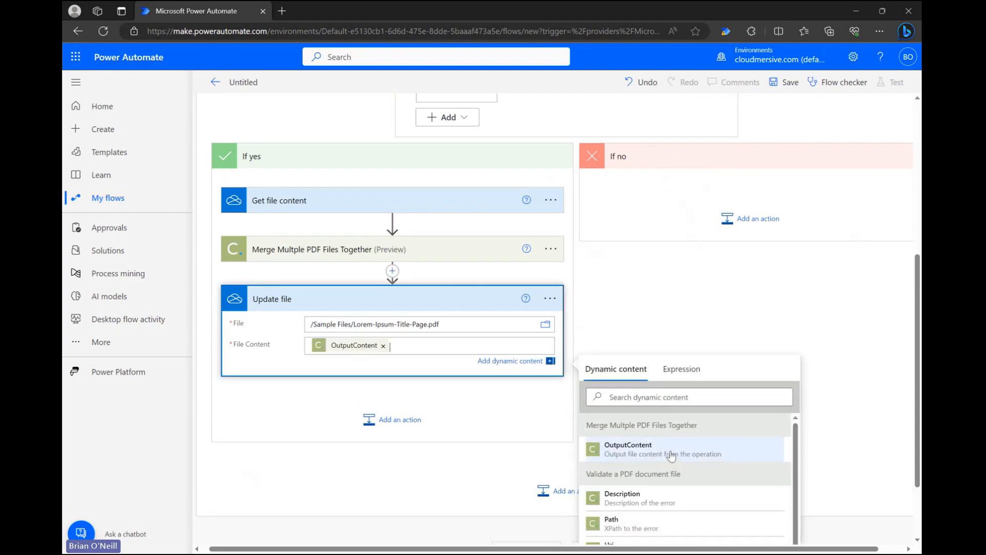
click(712, 307)
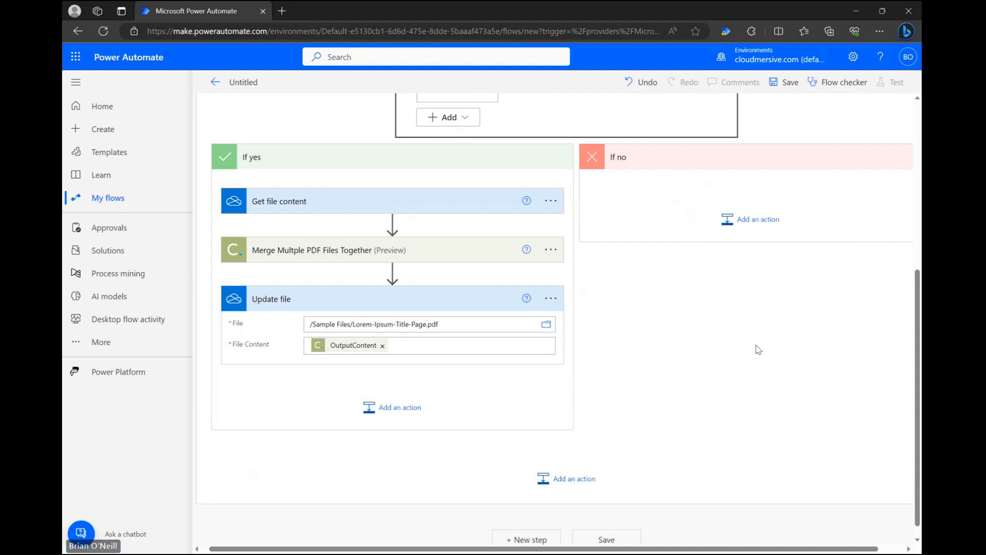
Step: Save the flow and start a manual test of it
scroll(758, 350, right, 2)
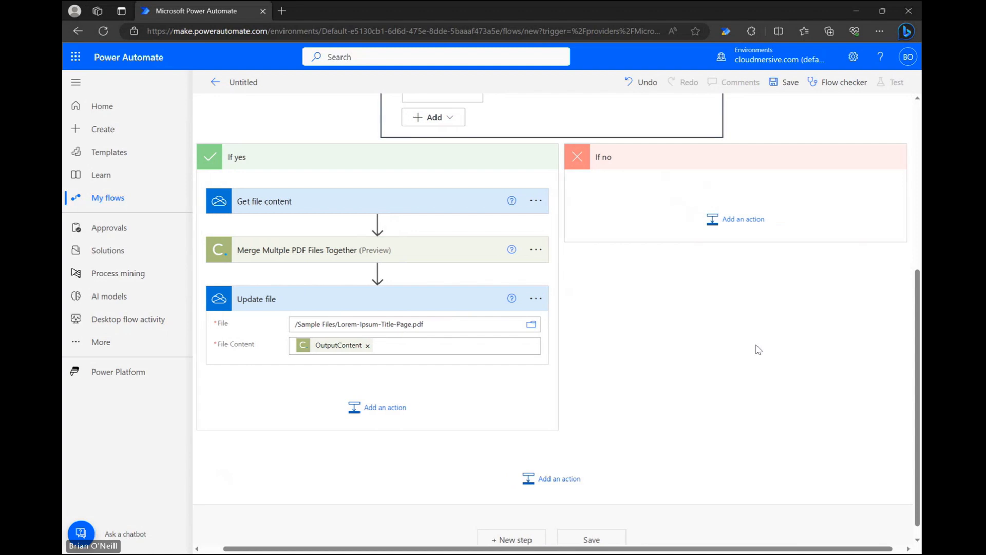
scroll(738, 409, down, 1)
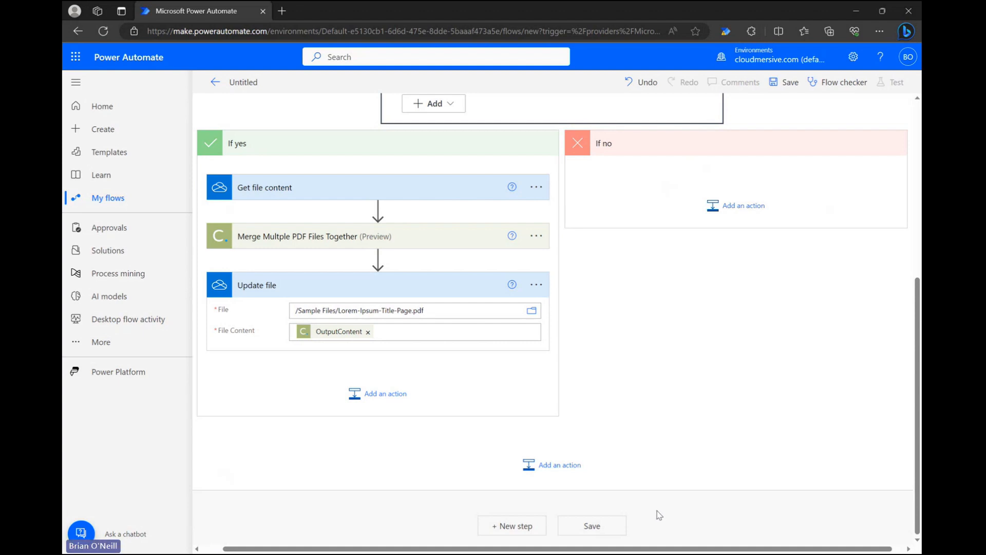
click(584, 525)
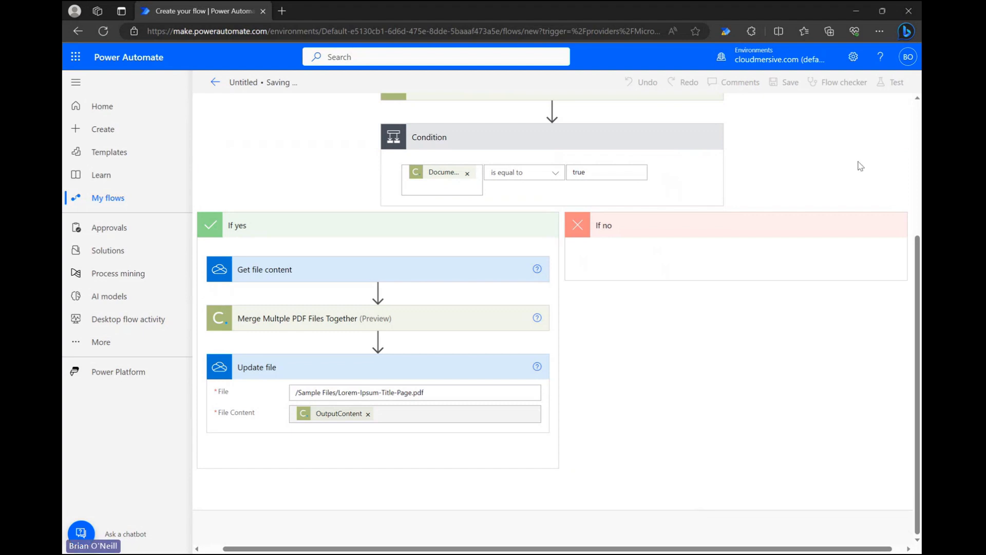
click(892, 82)
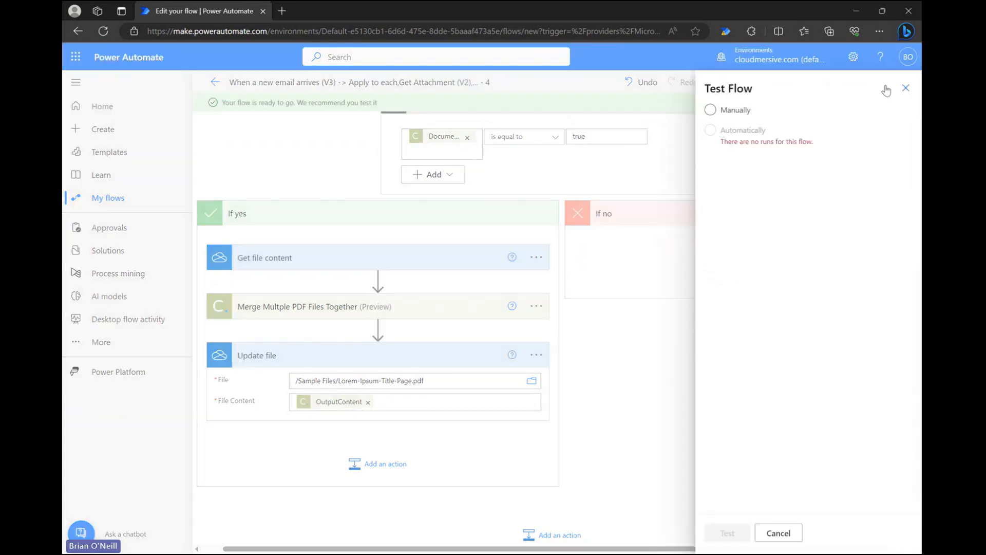
click(737, 124)
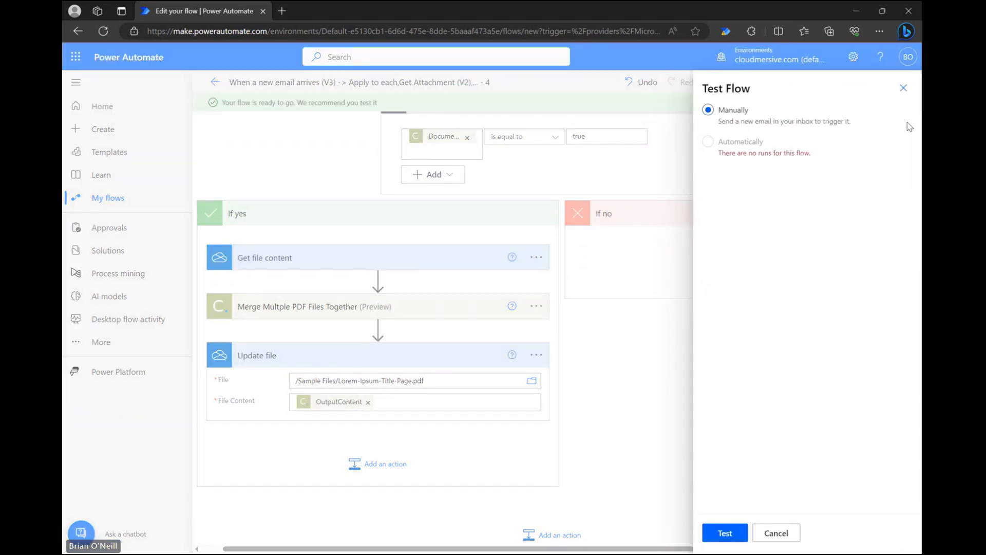
click(735, 532)
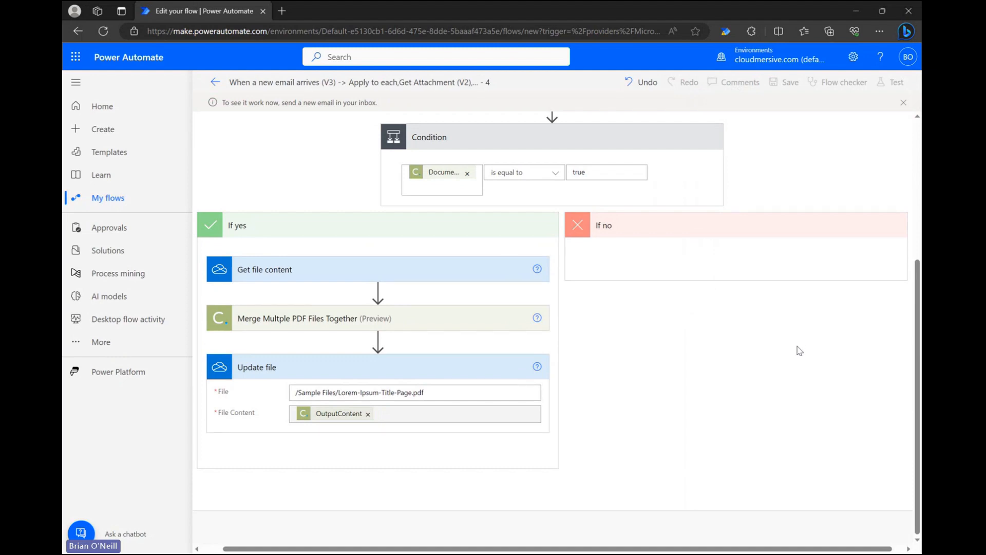
Step: In Outlook, write "See attached second PDF." in the body of the "sample pdf" email with 1.pdf attached, and send it
text(See attach)
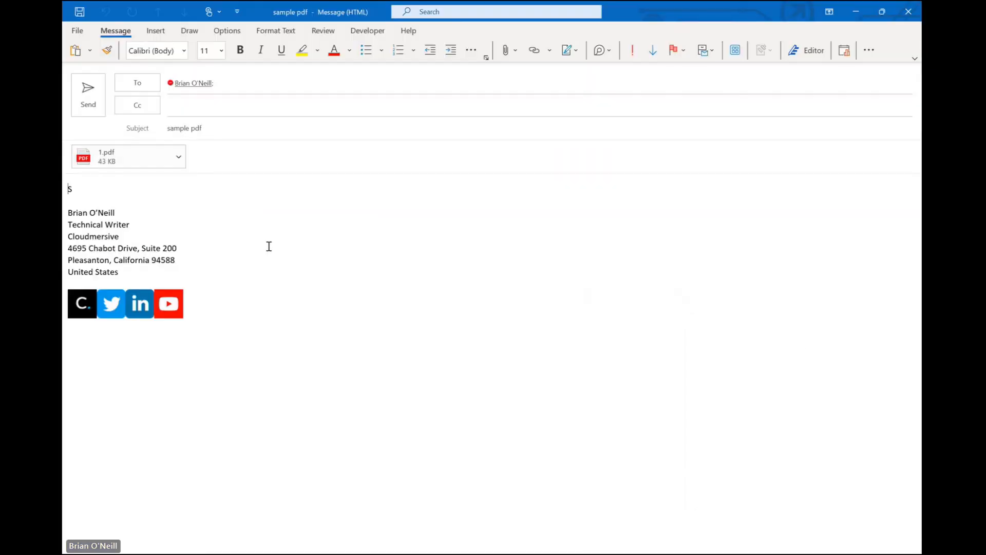
key(Tab)
text(second )
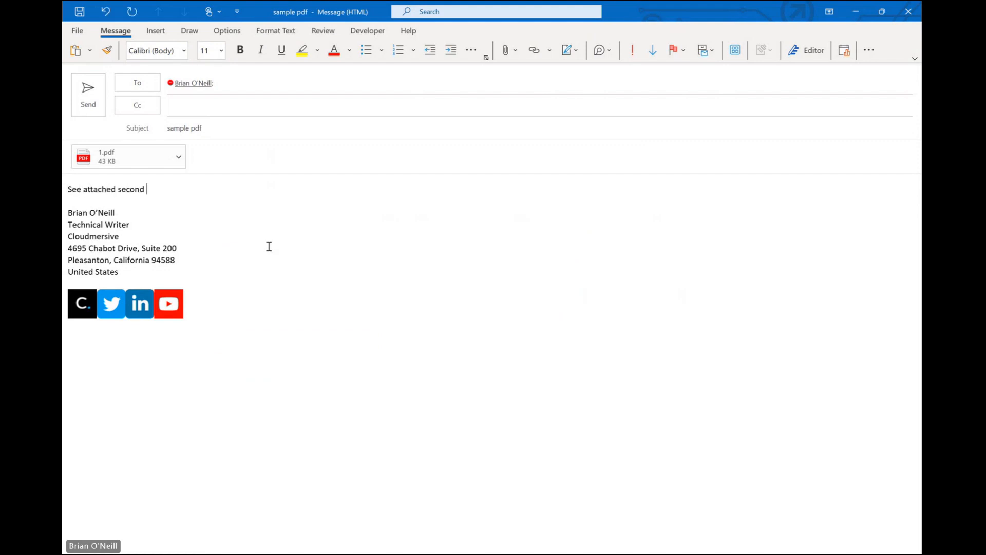
text(PDF.)
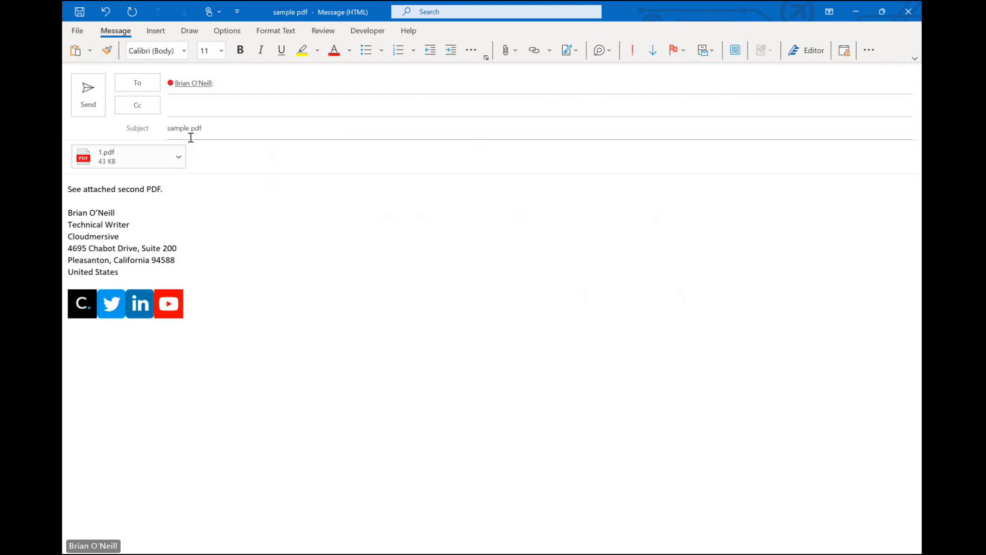
click(88, 95)
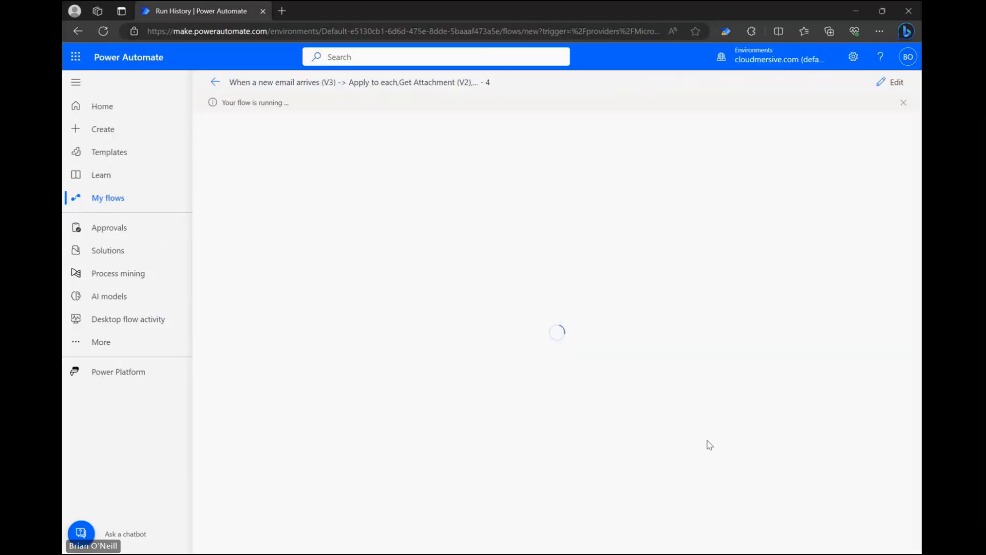
Step: Open Lorem-Ipsum-Title-Page.pdf from the Sample Files folder in OneDrive and examine its pages for the merged content
click(649, 346)
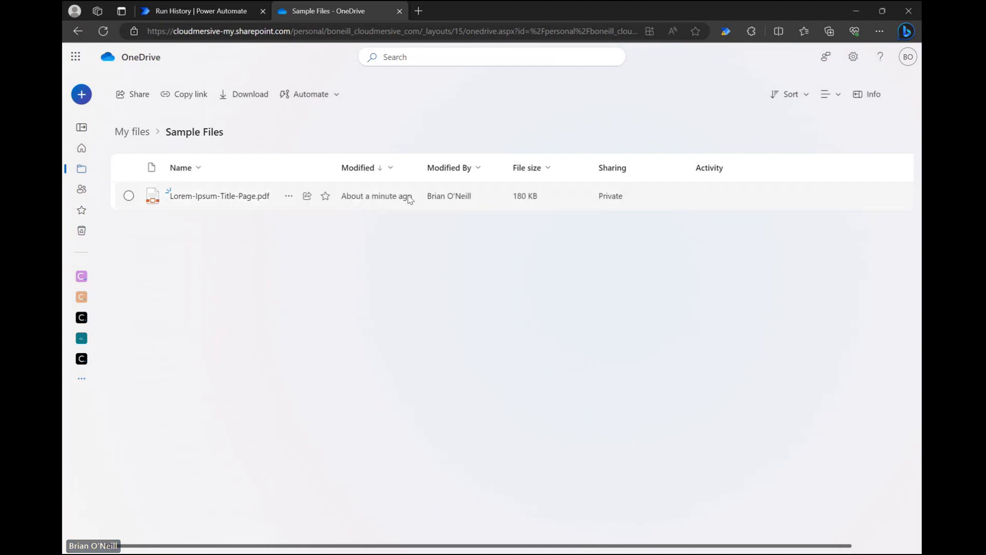
click(233, 198)
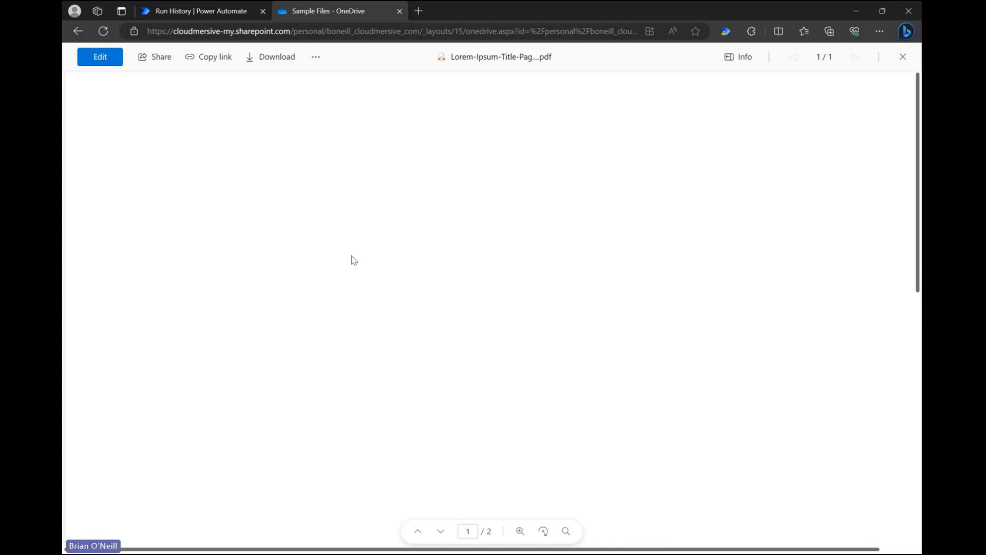
scroll(527, 333, down, 10)
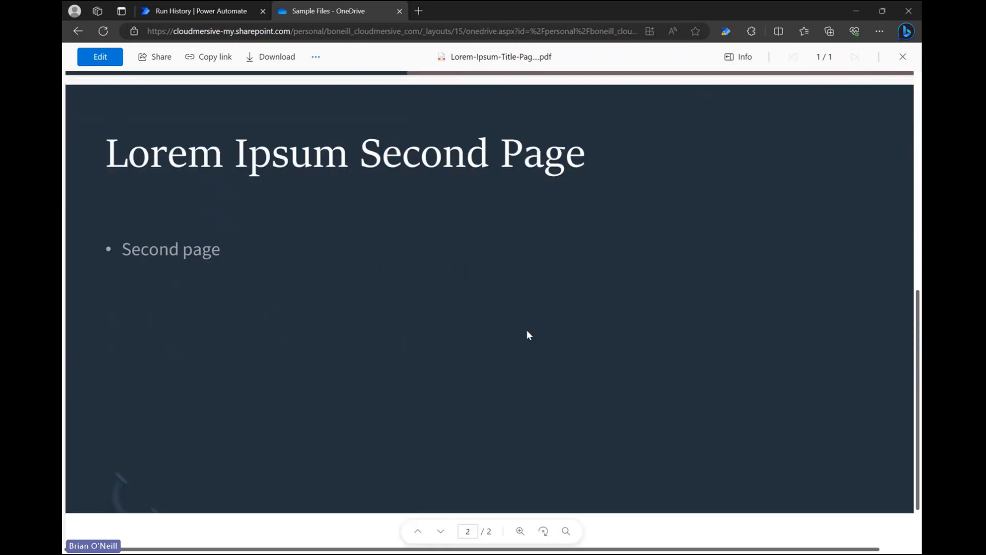
scroll(527, 332, up, 10)
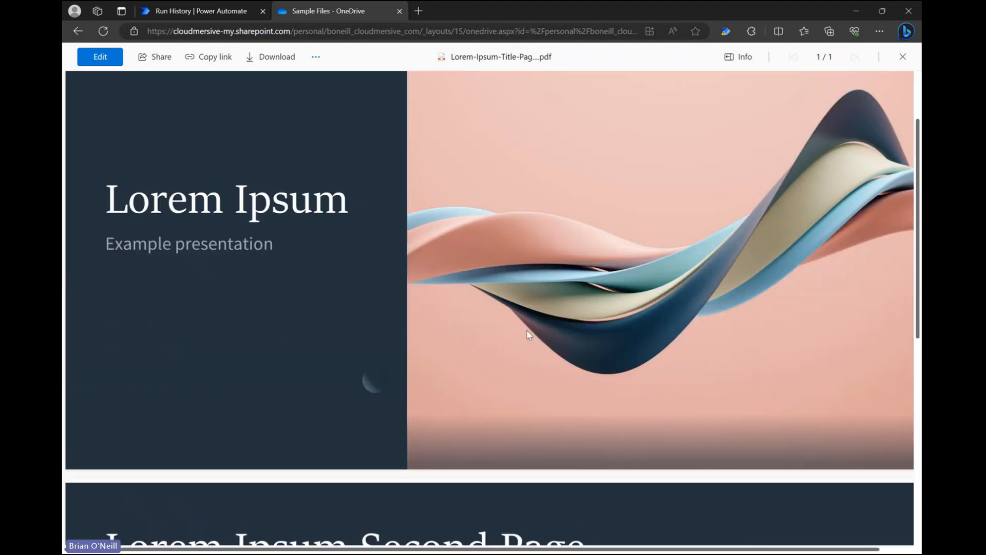
scroll(547, 353, down, 1)
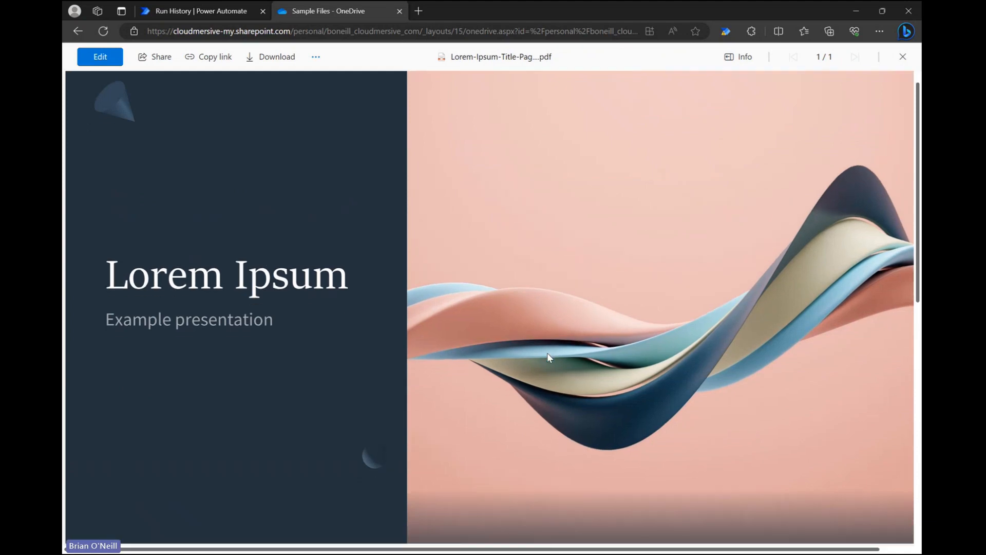
scroll(547, 352, up, 1)
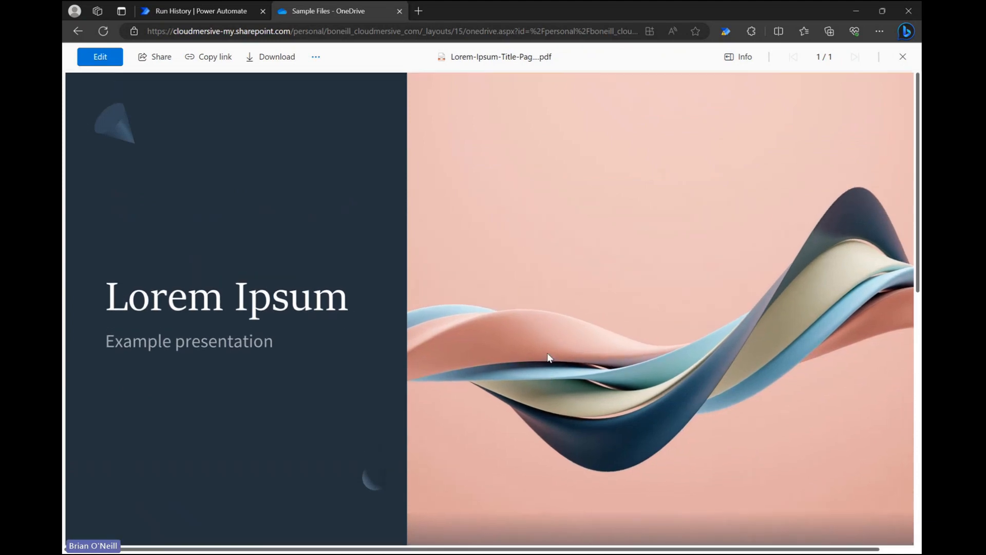
scroll(612, 393, down, 4)
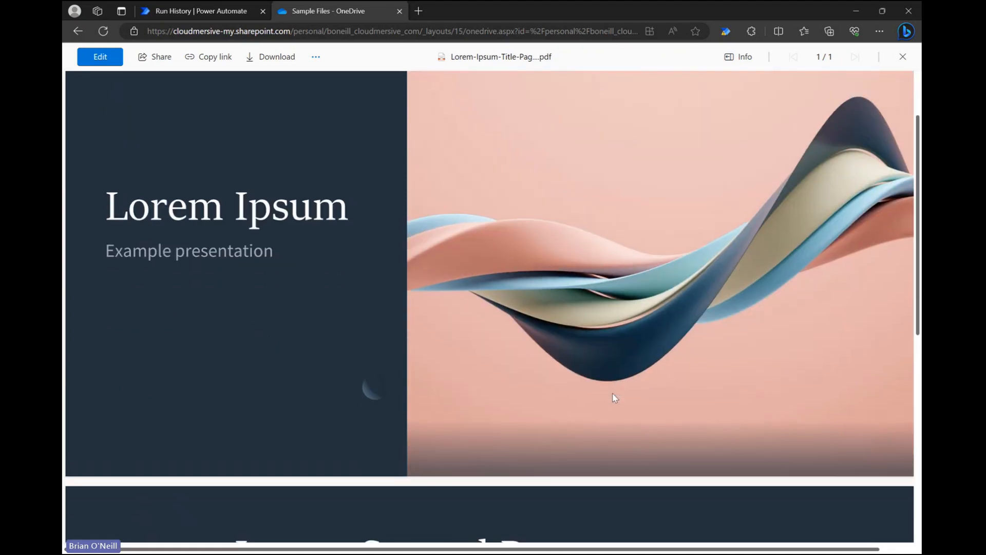
scroll(613, 394, up, 6)
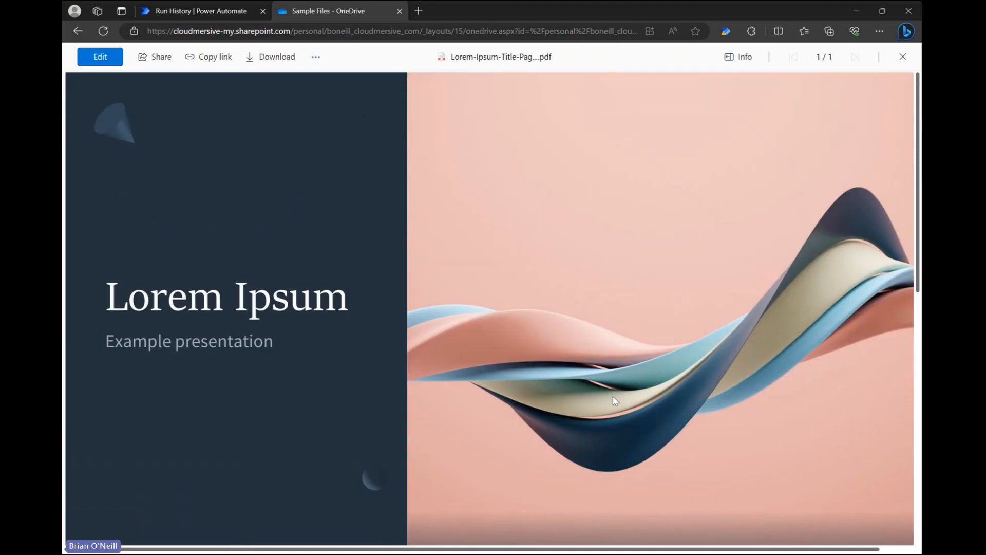